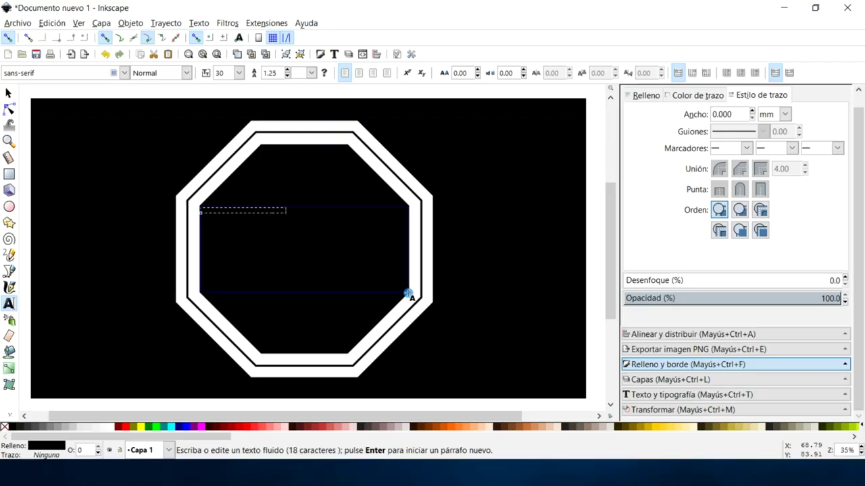
Set the ALTO EN CURIOSIDAD text to Arial Bold at font size 72
click(114, 72)
click(52, 121)
click(238, 72)
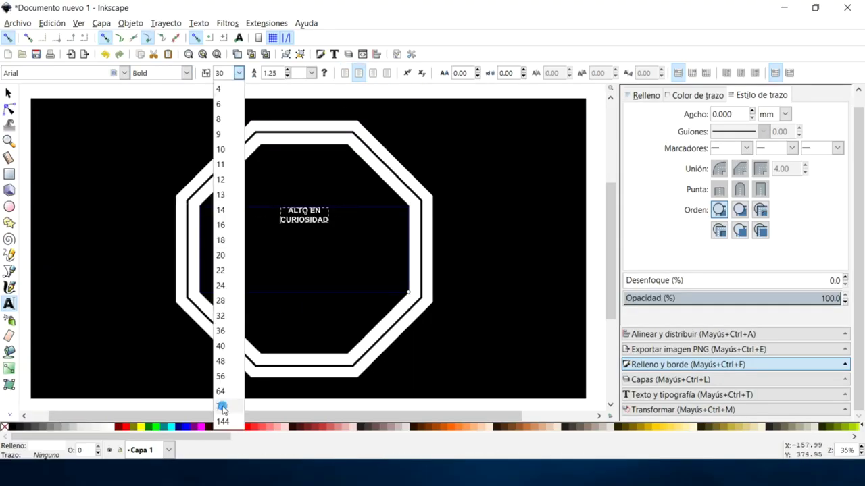
click(222, 408)
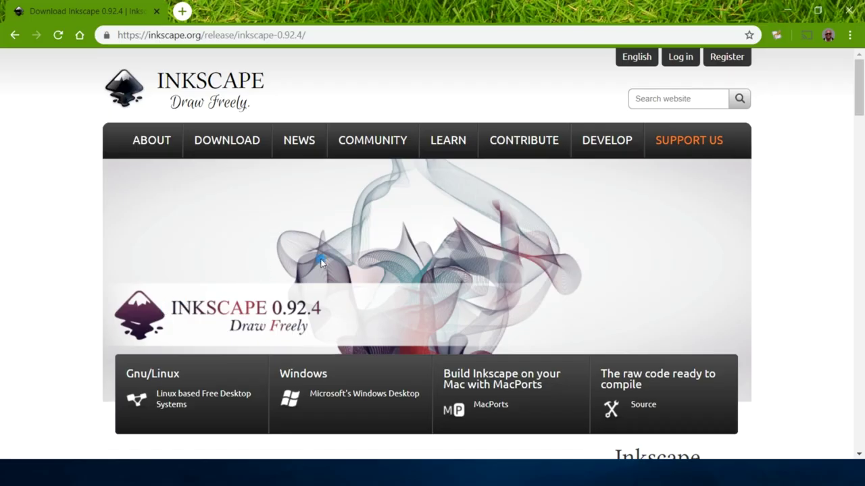
Scroll down the Inkscape 0.92.4 download page
scroll(400, 232, down, 1)
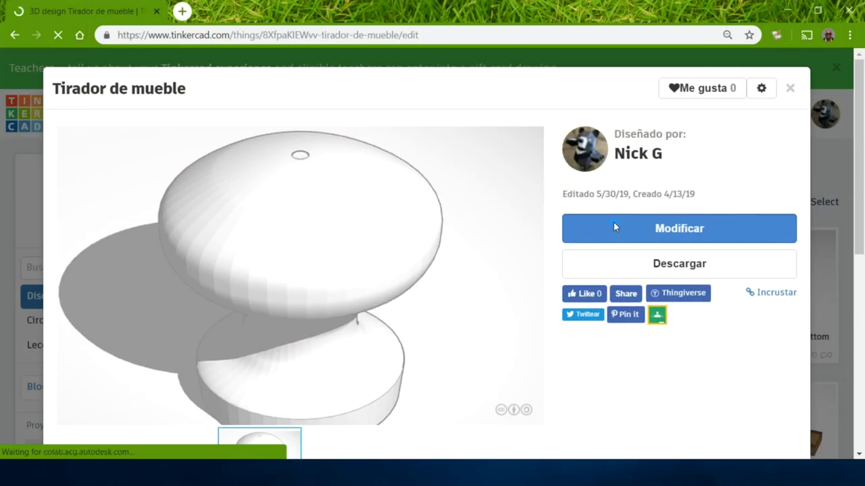
Open the Tirador de mueble design for editing and show the Destacados shape generators
click(613, 225)
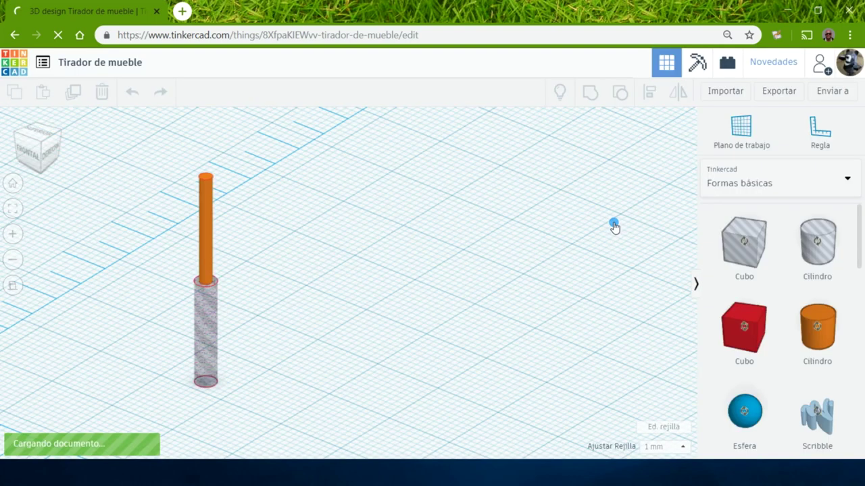
click(742, 178)
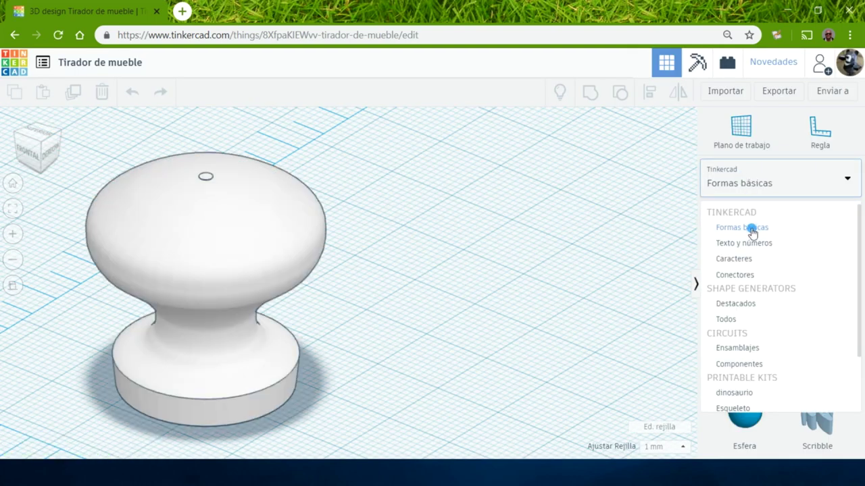
click(738, 308)
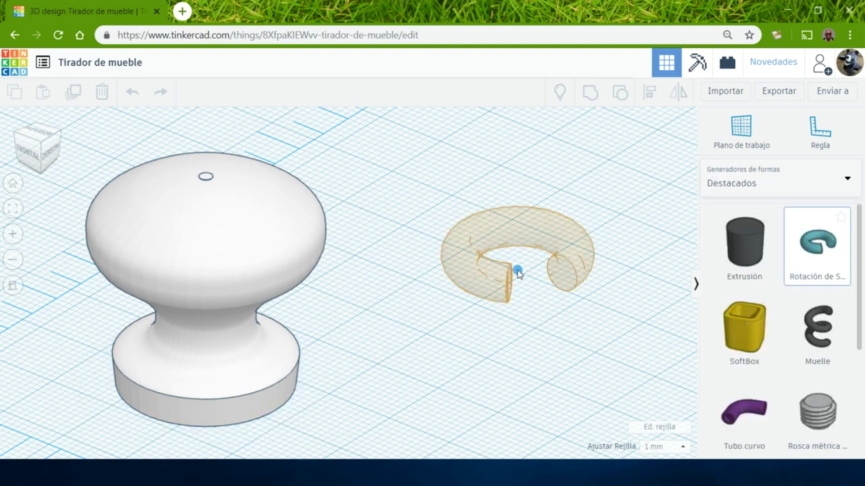
Place an SVG Revolve donut beside the knob and shrink its inner diameter to 1
click(516, 271)
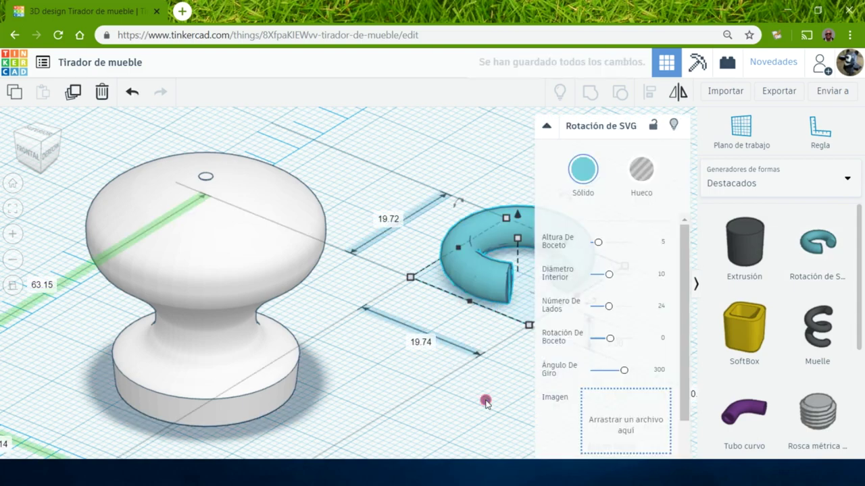
mouse_move(486, 402)
middle_down()
mouse_move(415, 396)
mouse_move(299, 418)
middle_up()
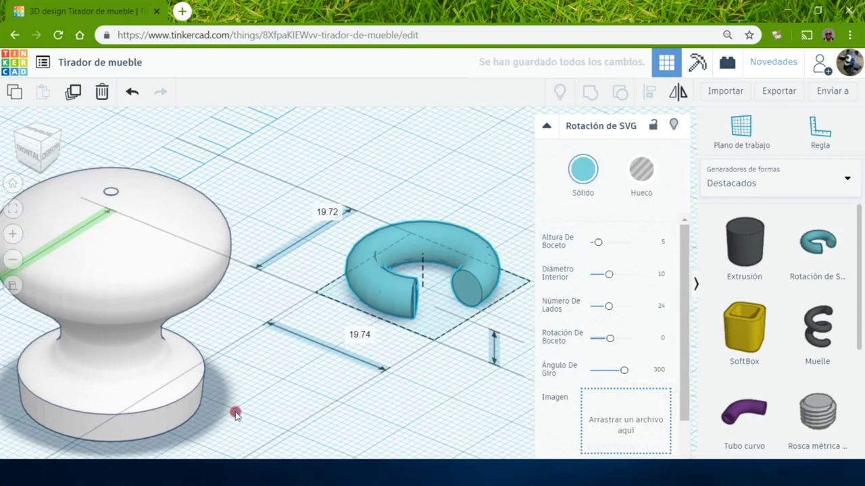
right_drag(209, 413, 471, 313)
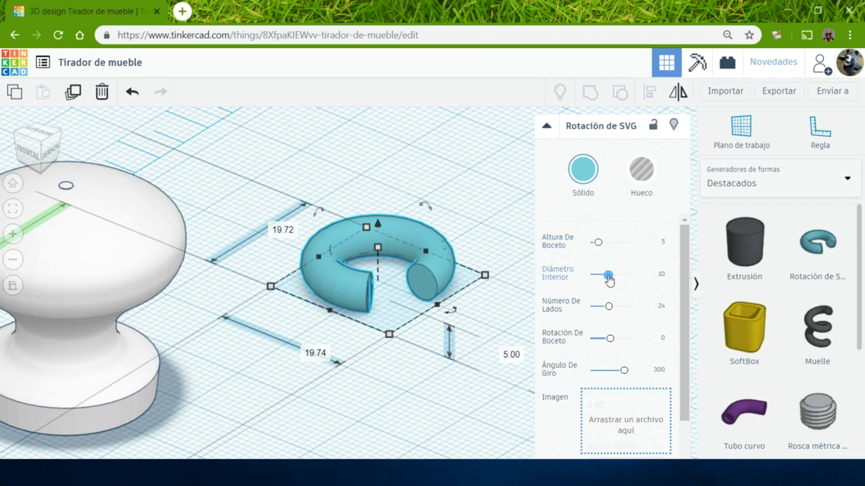
drag(608, 280, 541, 263)
right_drag(495, 234, 474, 326)
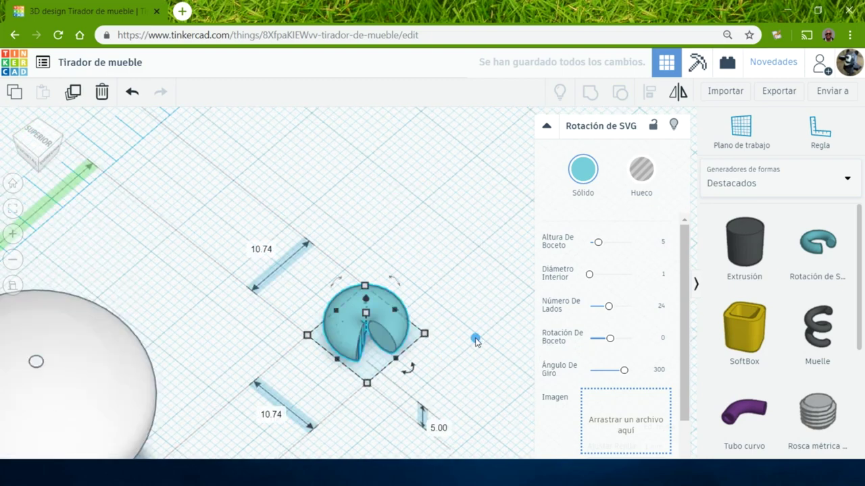
right_drag(475, 339, 400, 326)
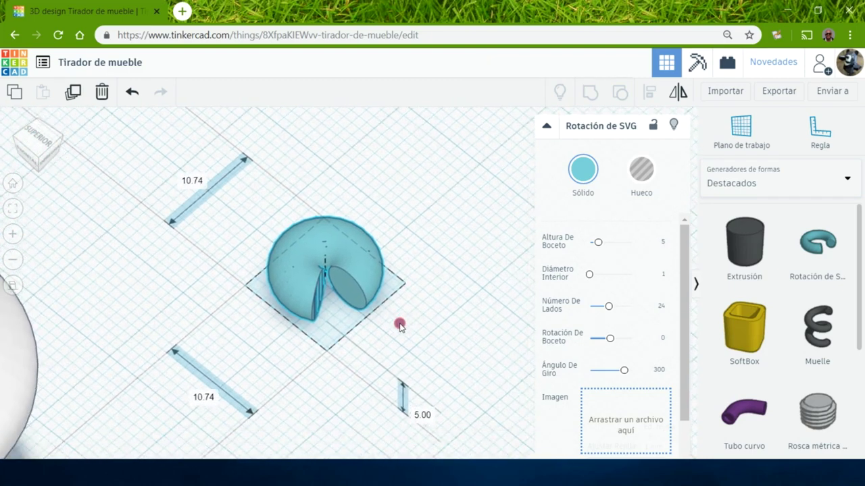
right_drag(475, 310, 478, 350)
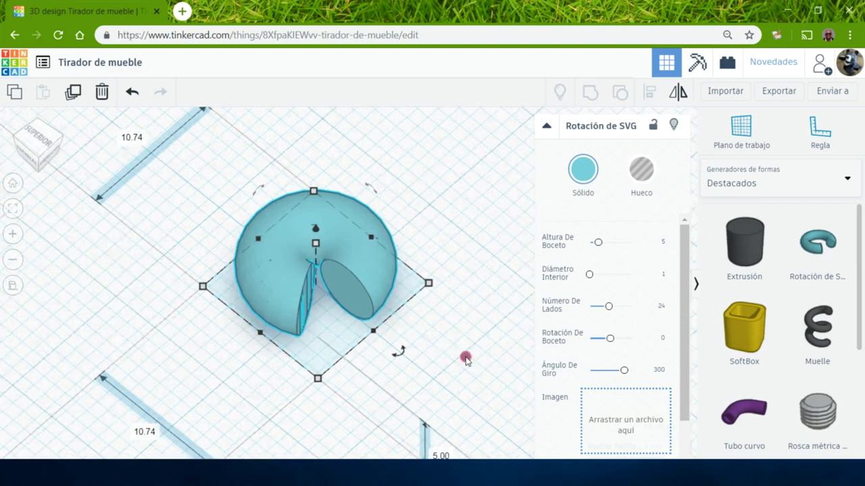
right_drag(427, 310, 411, 299)
click(412, 303)
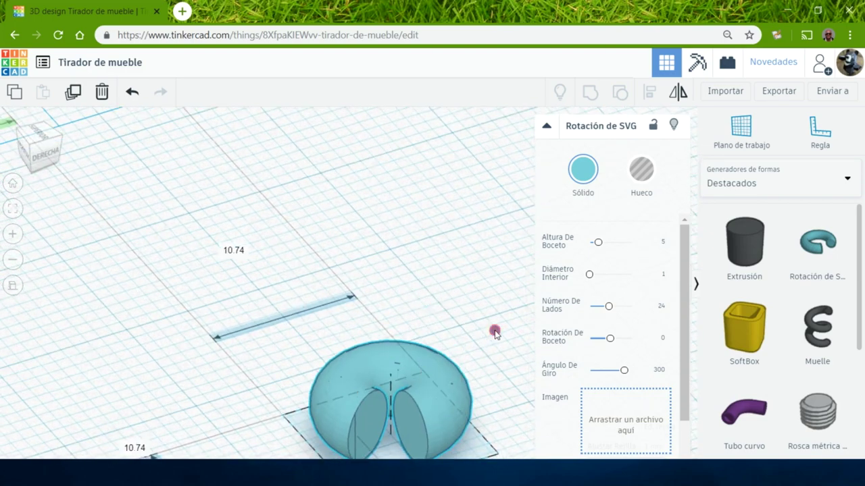
middle_drag(494, 332, 367, 241)
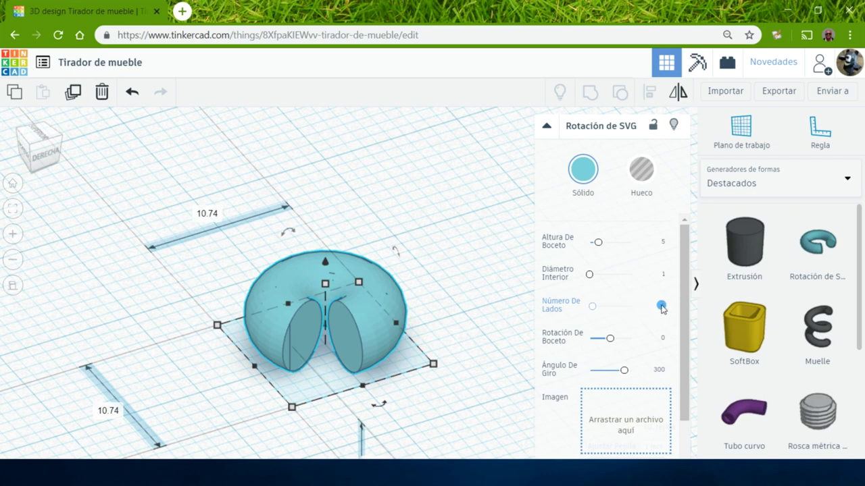
Raise the revolve's number of sides to 48 and adjust its sketch rotation
drag(662, 306, 650, 310)
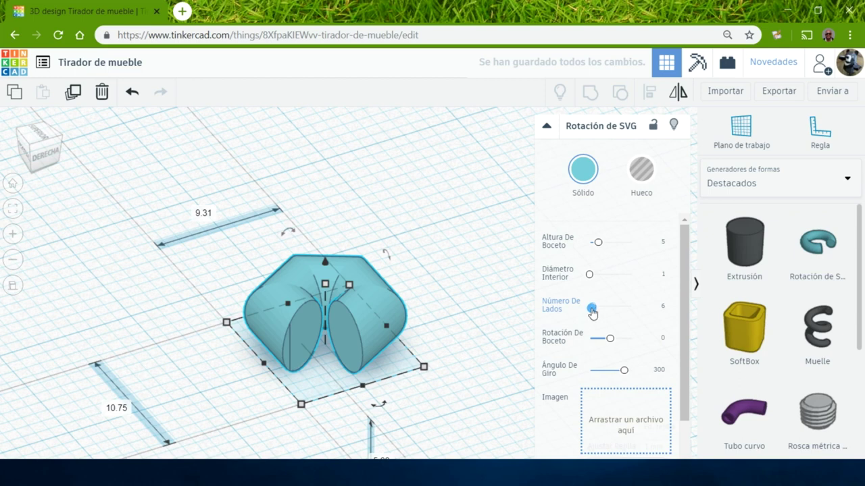
drag(593, 312, 649, 314)
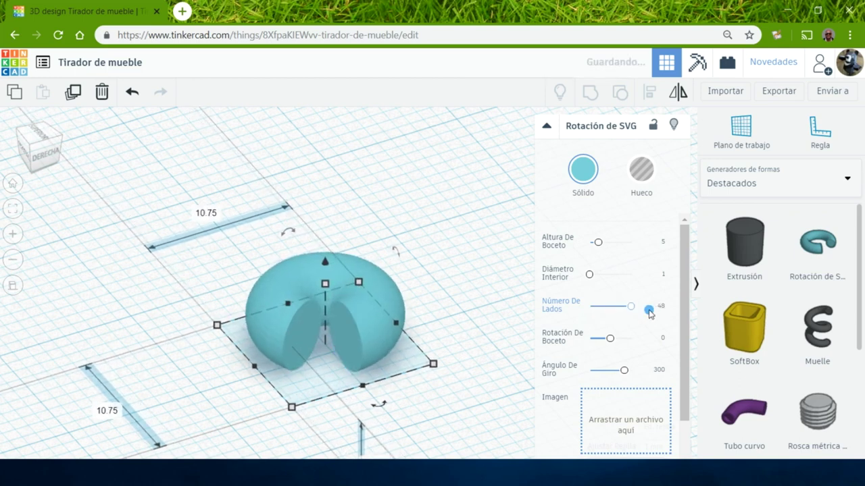
drag(609, 343, 616, 345)
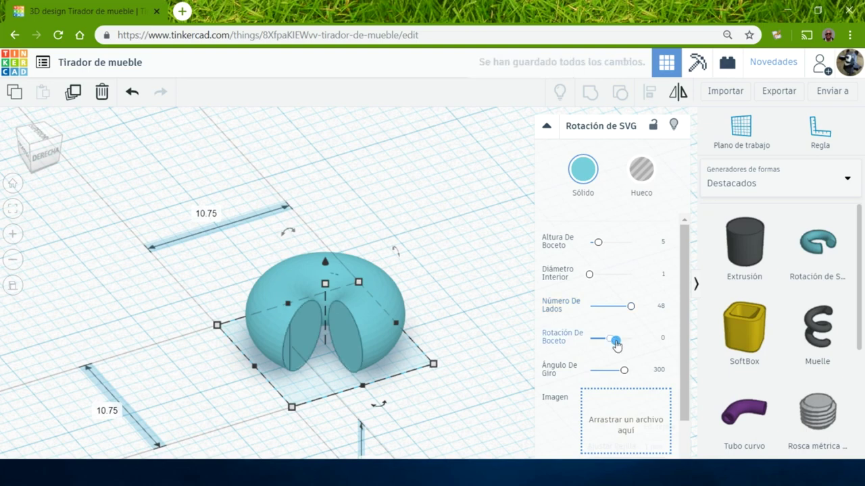
scroll(637, 392, down, 2)
scroll(629, 397, down, 2)
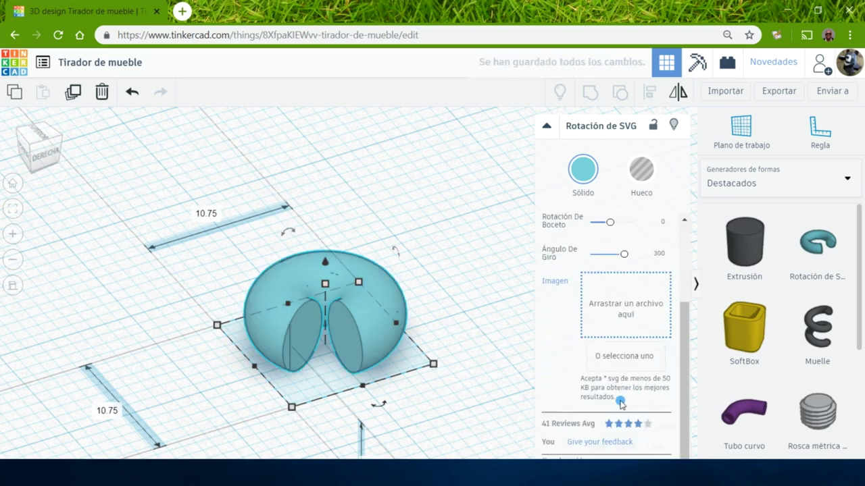
Use cuadrado.svg as the revolve profile with sketch rotation 45 and inner diameter 9.8
click(622, 358)
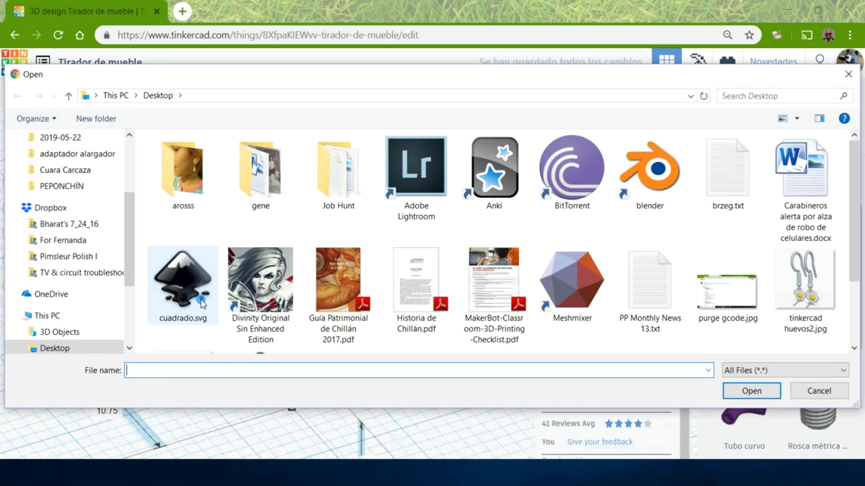
double_click(201, 304)
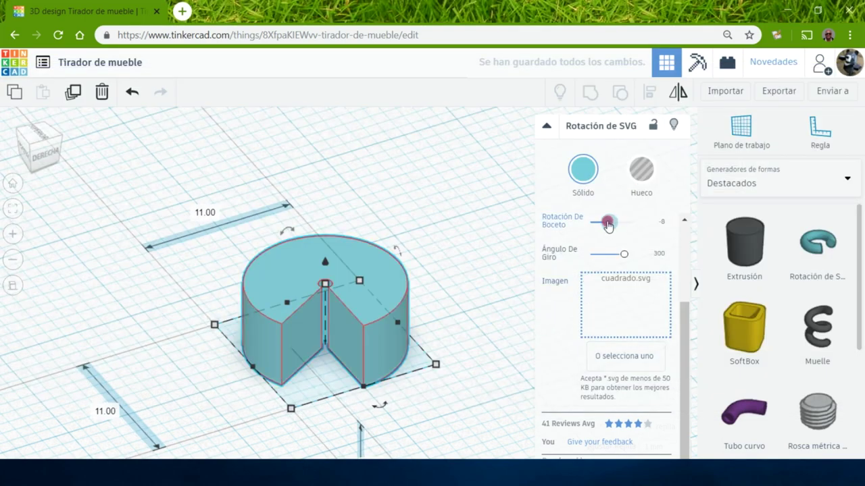
drag(608, 225, 597, 226)
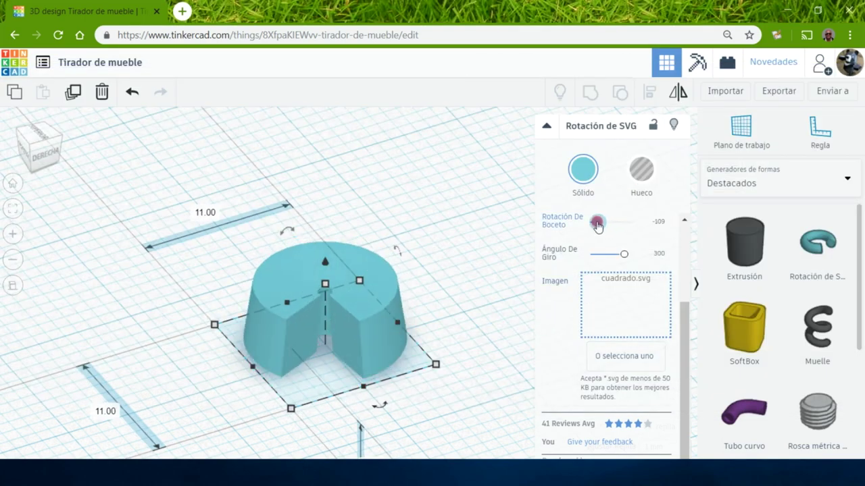
click(658, 221)
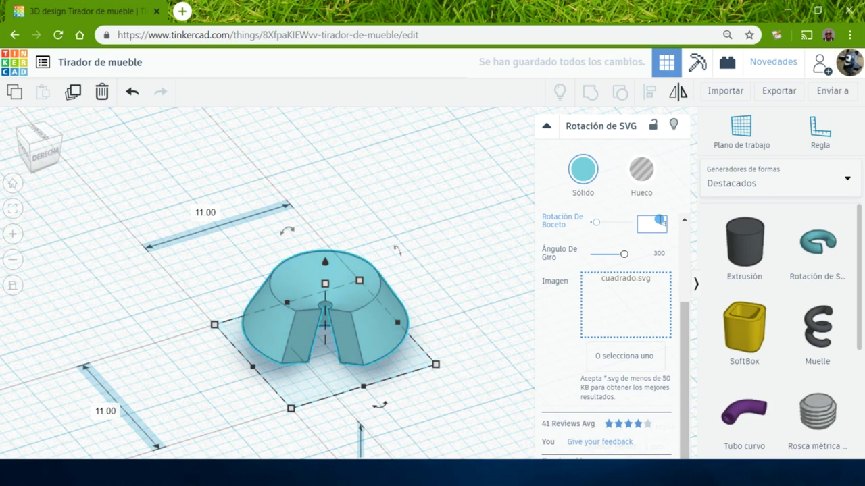
scroll(660, 222, up, 2)
mouse_move(612, 225)
mouse_down()
mouse_move(592, 228)
mouse_move(612, 235)
mouse_up()
mouse_move(624, 321)
mouse_down()
mouse_move(606, 323)
mouse_move(649, 322)
mouse_up()
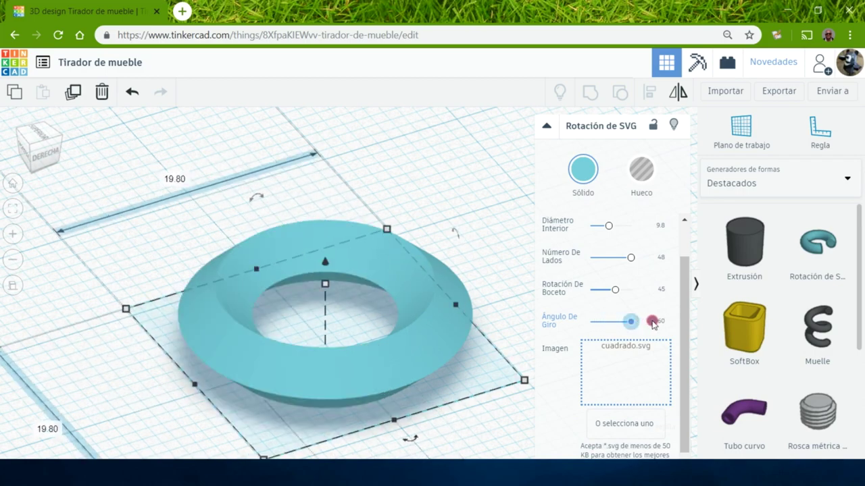
Revolve the profile a full 360° and colour the ring pieces white and red
click(583, 169)
click(788, 258)
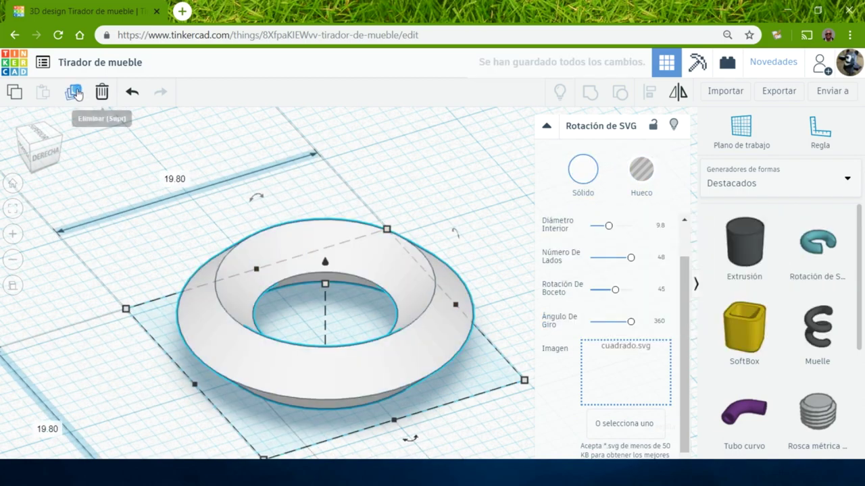
click(151, 105)
click(443, 291)
click(574, 175)
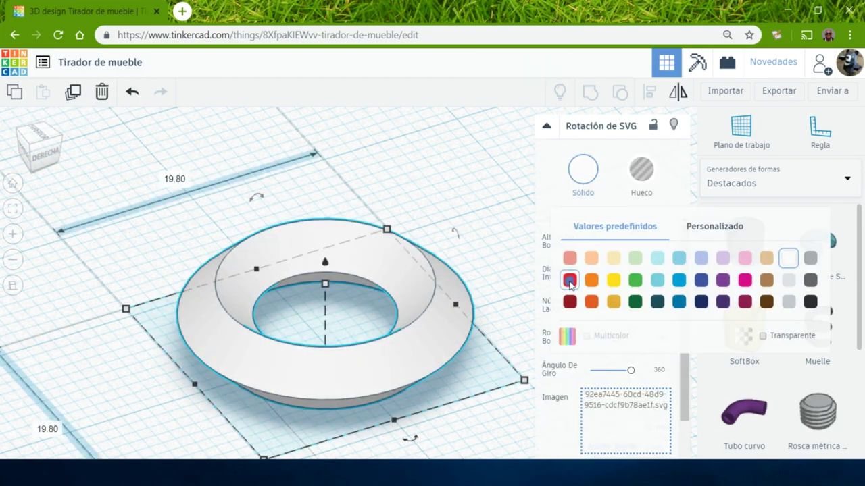
click(570, 284)
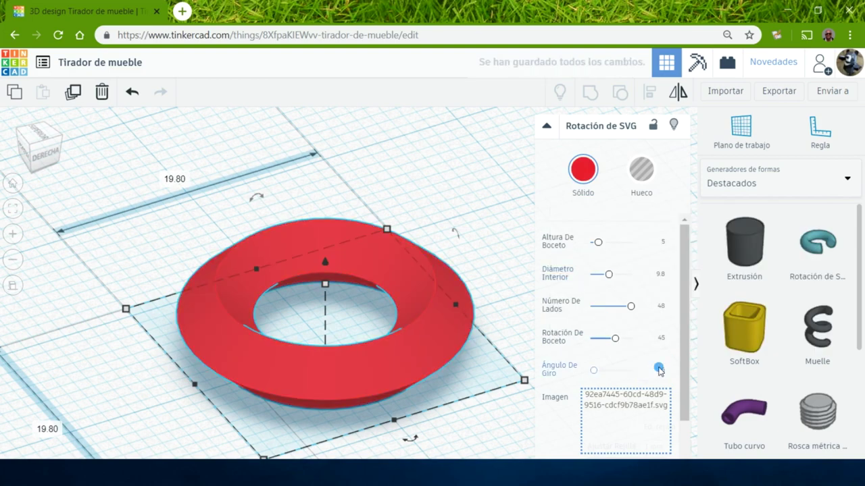
click(658, 369)
text(36)
Rotate the shapes together and repeat the red wedge copy to get five wedges
key(ctrl+a)
drag(408, 434, 596, 313)
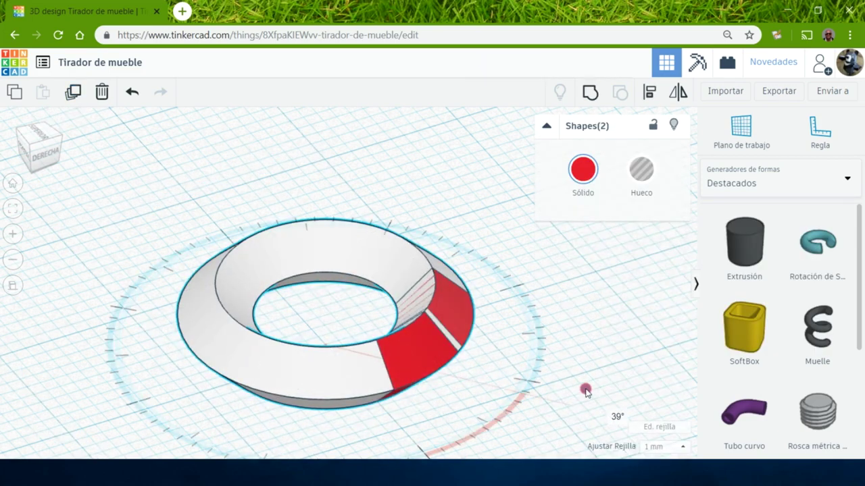
click(73, 91)
click(73, 91)
click(73, 92)
click(167, 168)
click(343, 400)
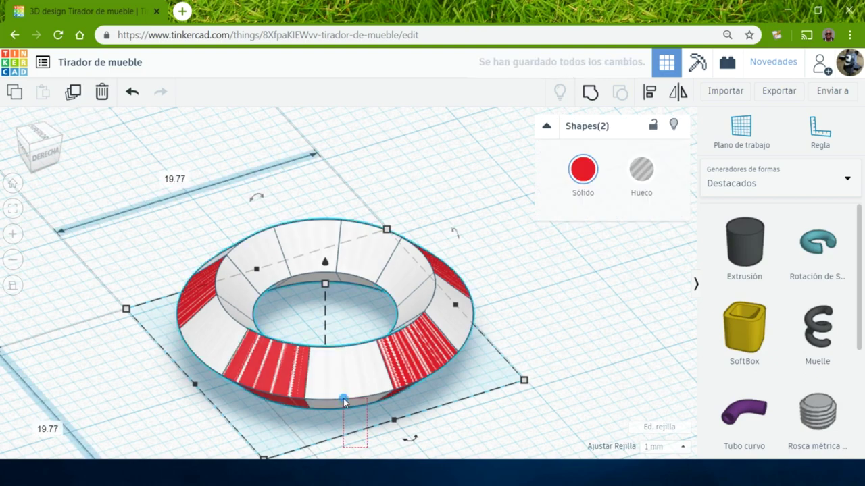
click(344, 395)
scroll(320, 384, up, 3)
Duplicate the five red wedges, make the copies white, and turn them 36° to alternate
drag(117, 173, 506, 353)
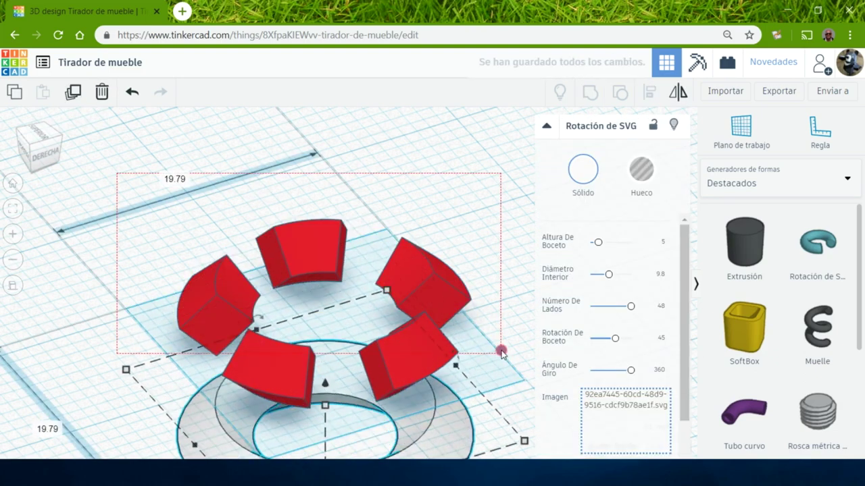
click(585, 171)
key(ctrl+d)
click(788, 258)
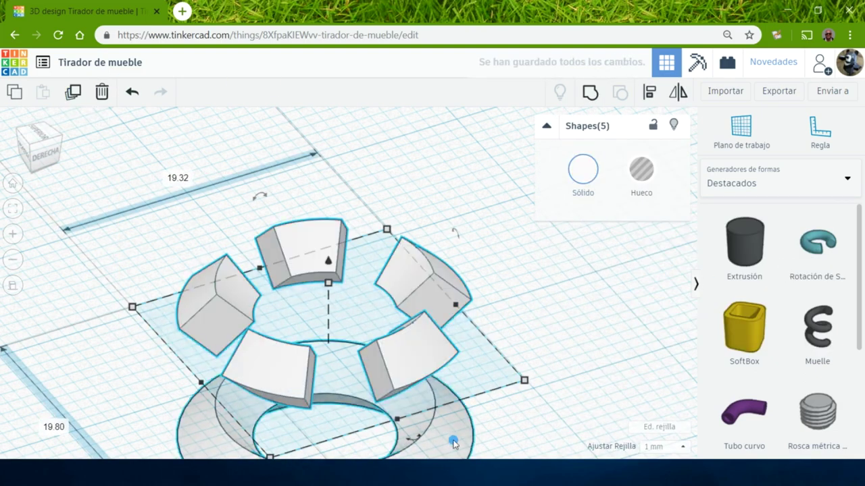
drag(412, 438, 534, 410)
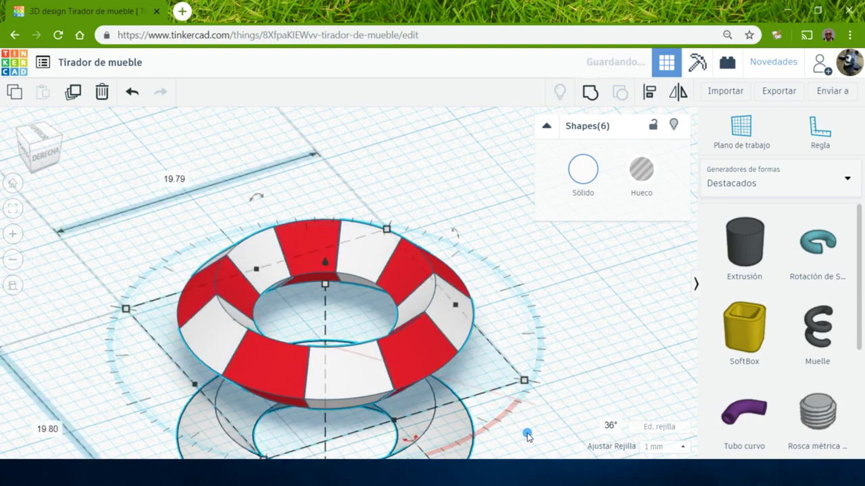
click(460, 442)
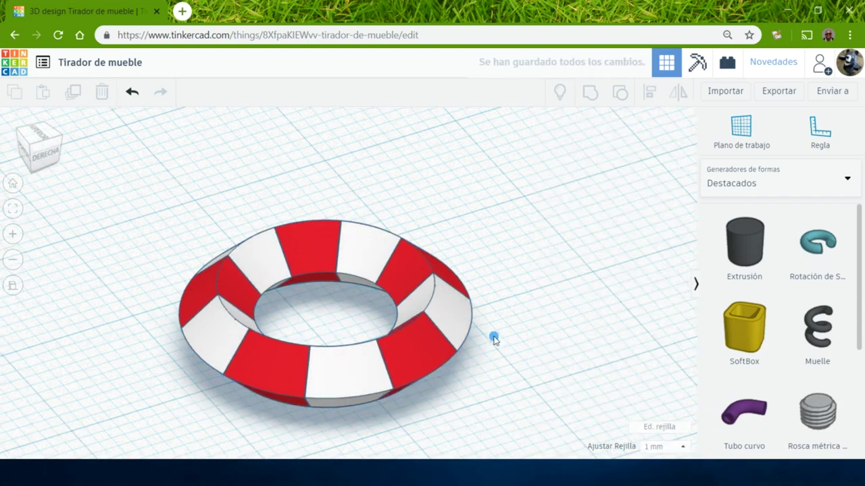
scroll(494, 335, down, 3)
Add a tan extrusion reshaped into a curved wall and export the design as SVG
mouse_move(455, 354)
right_down()
mouse_move(375, 364)
mouse_move(447, 347)
right_up()
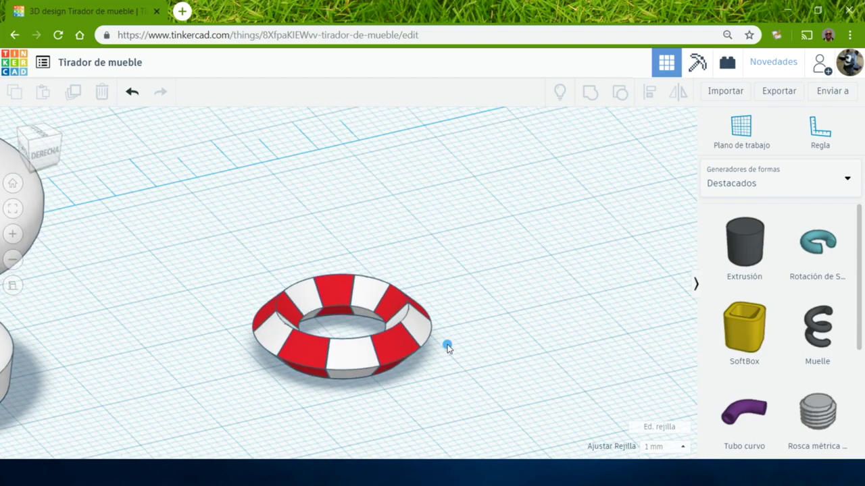
scroll(447, 347, down, 5)
drag(743, 243, 515, 316)
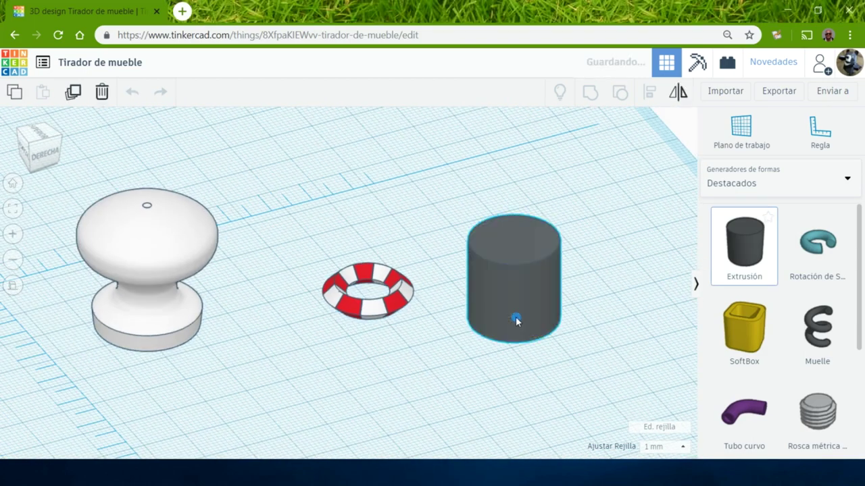
scroll(464, 258, up, 3)
click(583, 169)
click(613, 259)
mouse_move(613, 295)
mouse_down()
mouse_move(652, 299)
mouse_move(661, 328)
mouse_up()
click(778, 91)
click(383, 343)
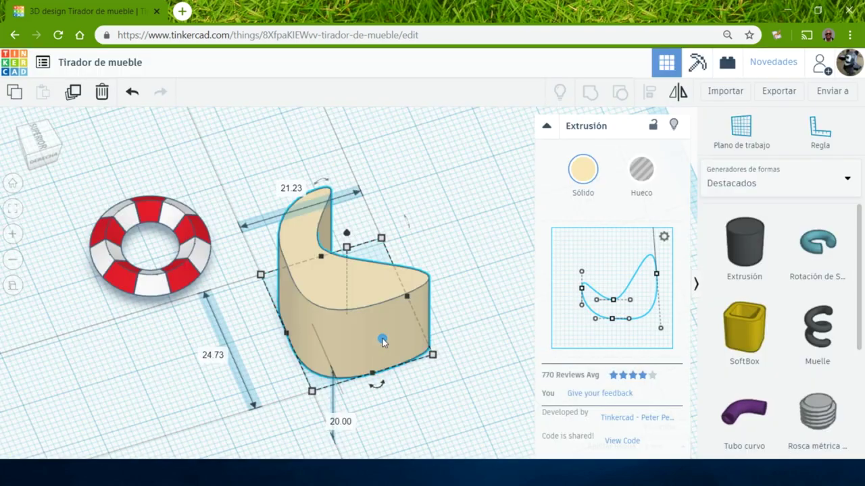
click(546, 126)
Add an SVG Revolve using Tirador de mueble.svg as profile, with sketch height 12.04
drag(817, 243, 486, 250)
scroll(397, 314, up, 2)
click(547, 125)
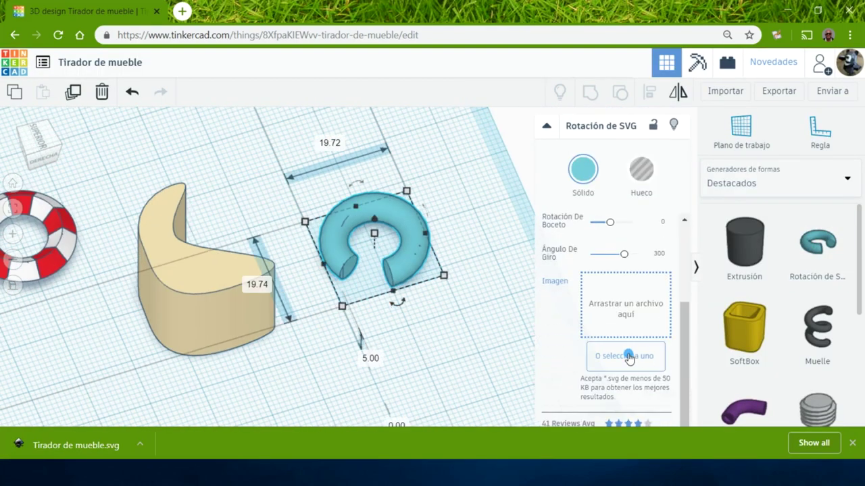
drag(75, 446, 625, 307)
scroll(615, 271, up, 2)
drag(604, 243, 615, 248)
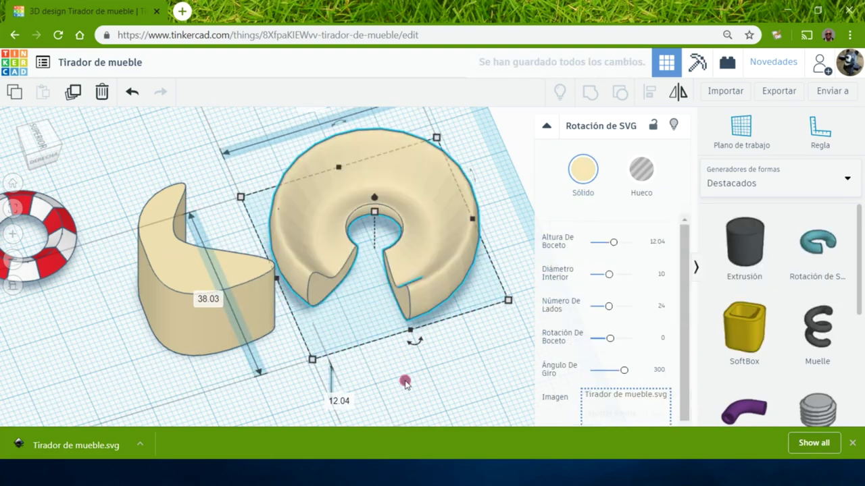
scroll(458, 344, up, 3)
scroll(456, 332, up, 1)
scroll(473, 317, up, 2)
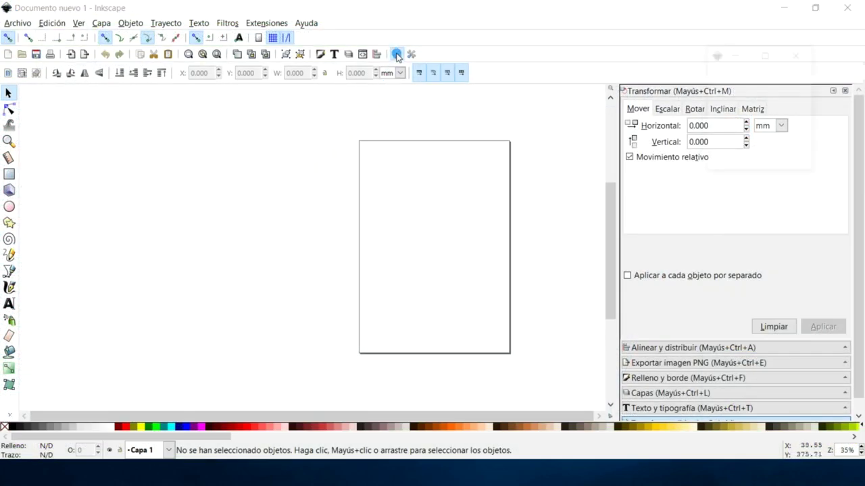
Hide the page border in Inkscape's document properties
drag(857, 58, 512, 73)
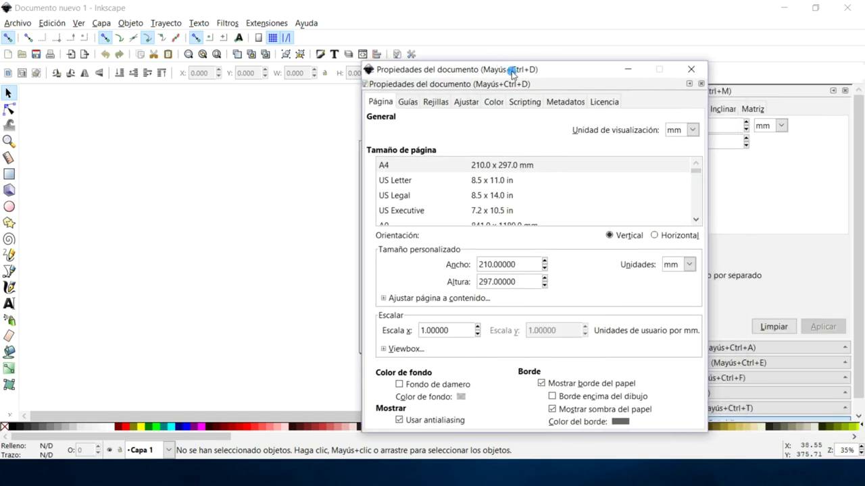
click(608, 385)
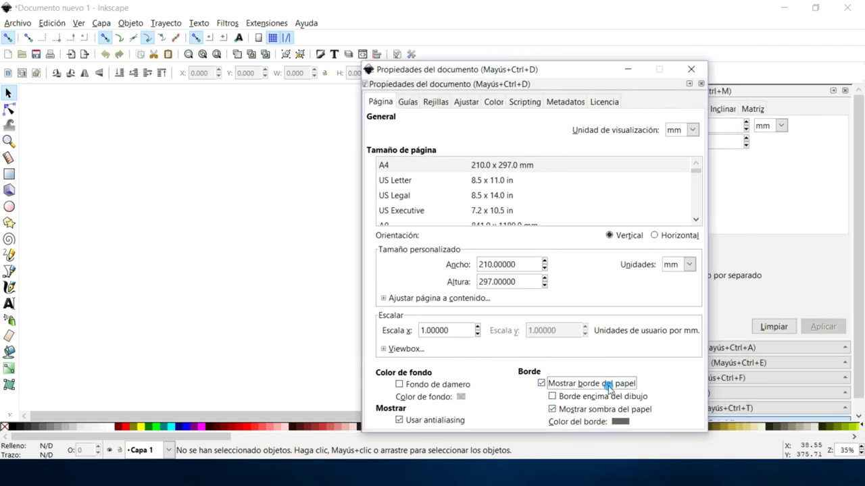
click(687, 70)
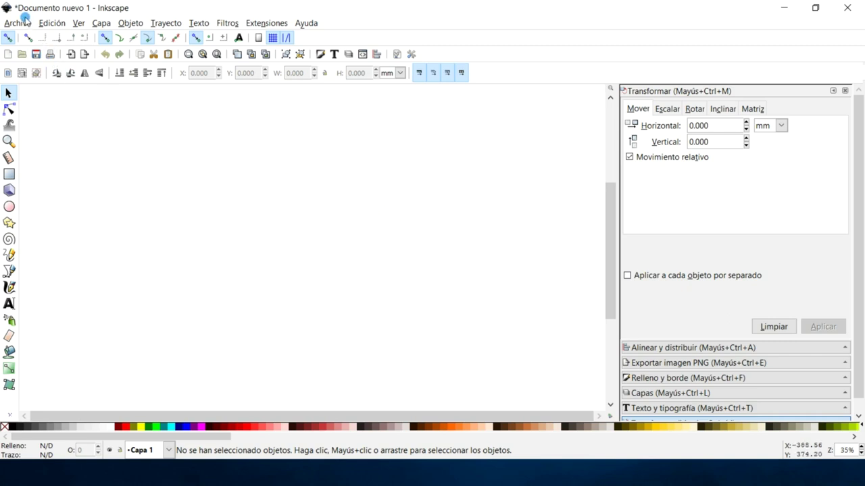
Import the wooden knob photo IMG_20190413_191430.jpg and centre it on the canvas
click(19, 24)
click(47, 146)
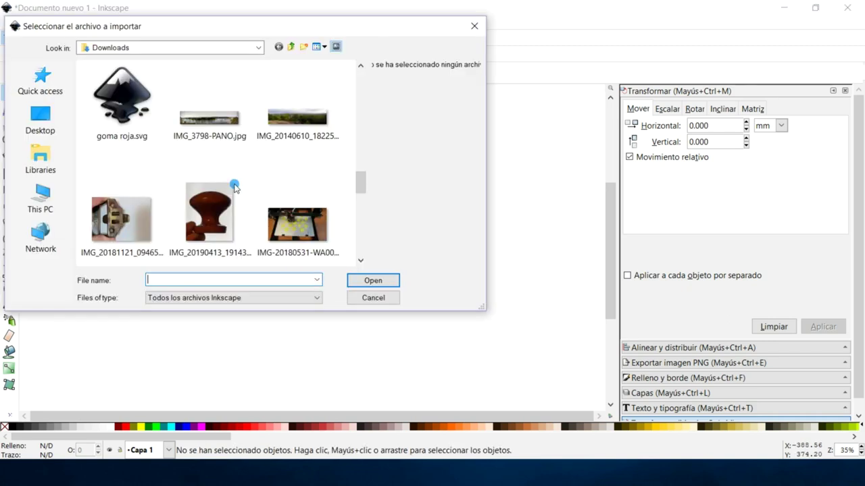
double_click(218, 206)
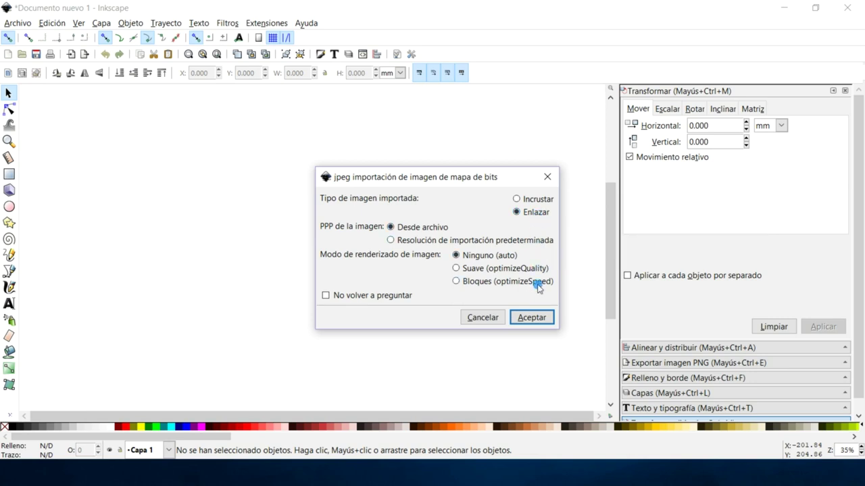
click(532, 321)
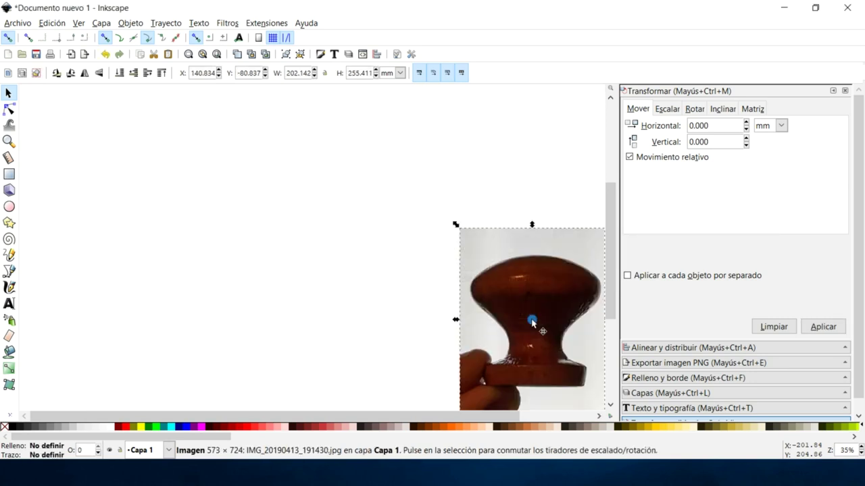
mouse_move(533, 322)
mouse_down()
mouse_move(341, 257)
mouse_move(314, 257)
mouse_up()
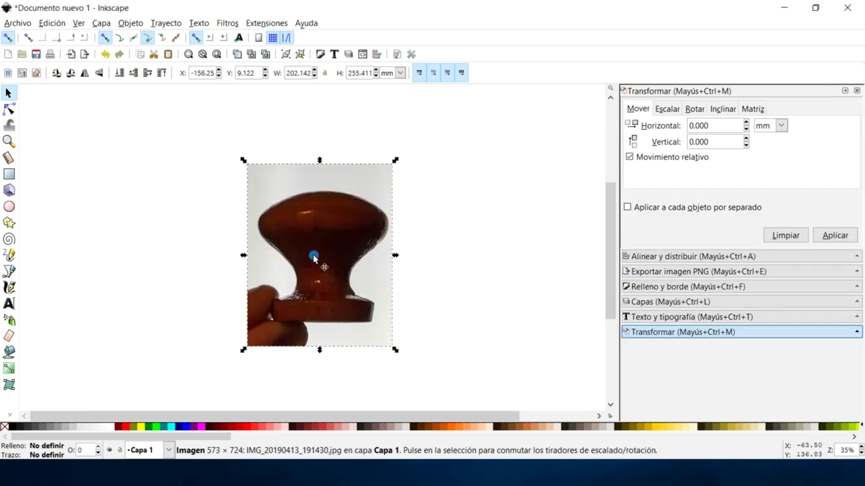
Draw a vertical line down the centre of the knob photo with the pen tool
key(b)
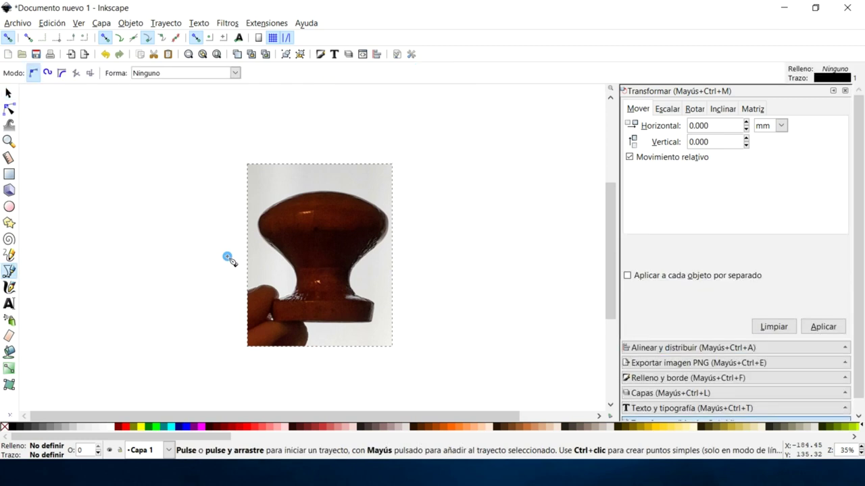
click(326, 182)
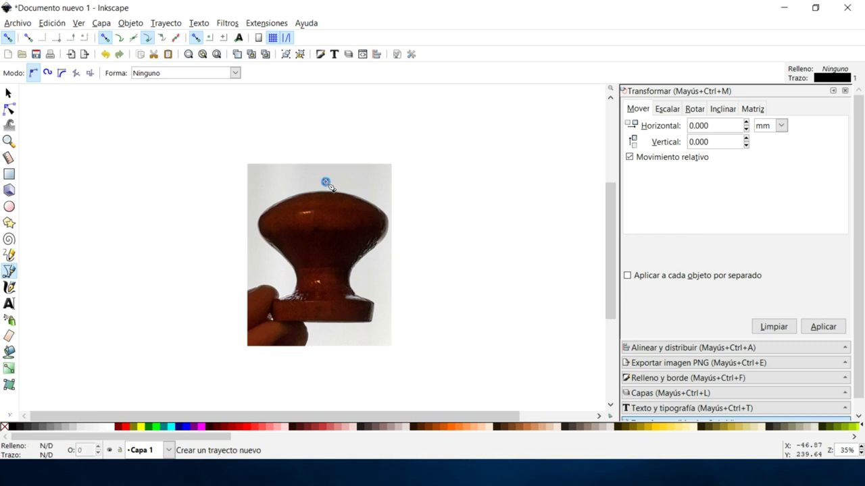
click(325, 182)
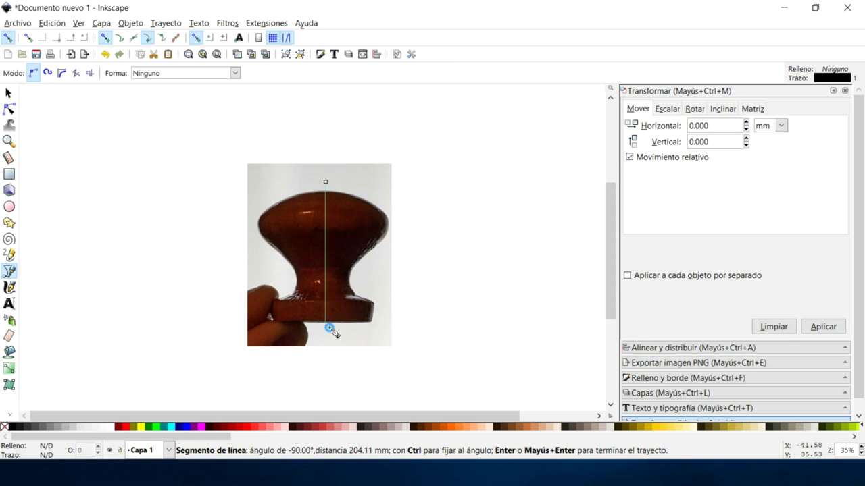
double_click(328, 328)
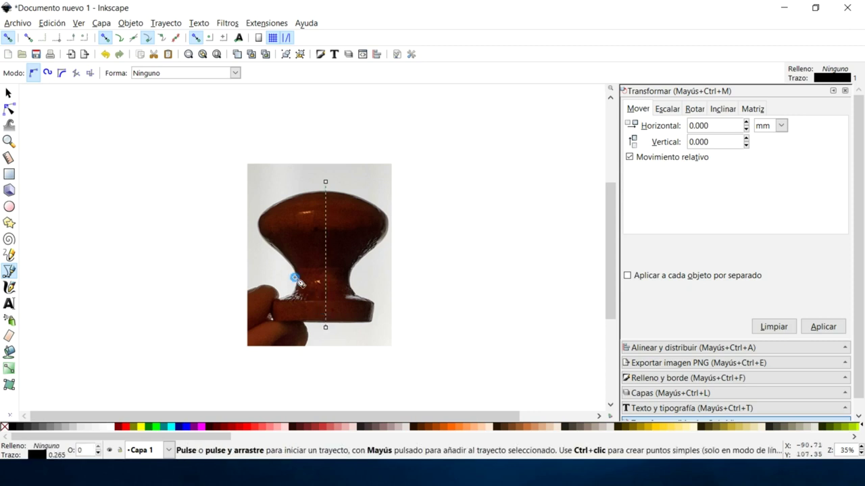
click(10, 92)
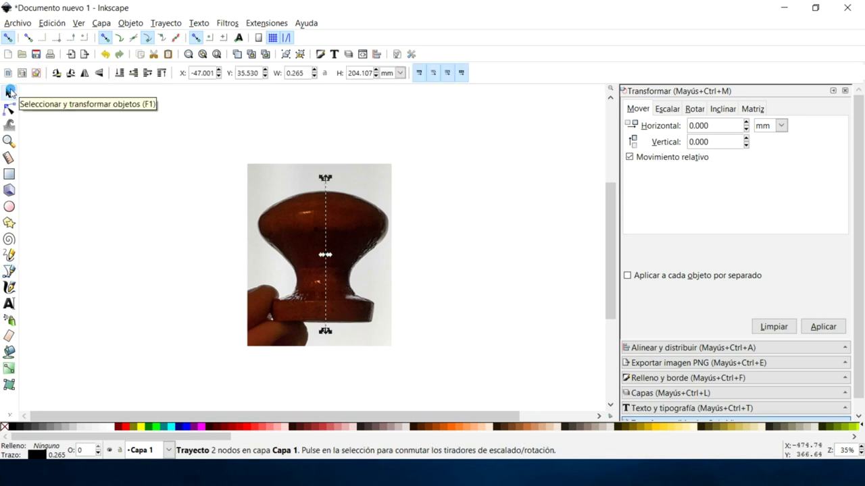
key(Left)
key(Left)
key(Left)
key(Left)
key(Left)
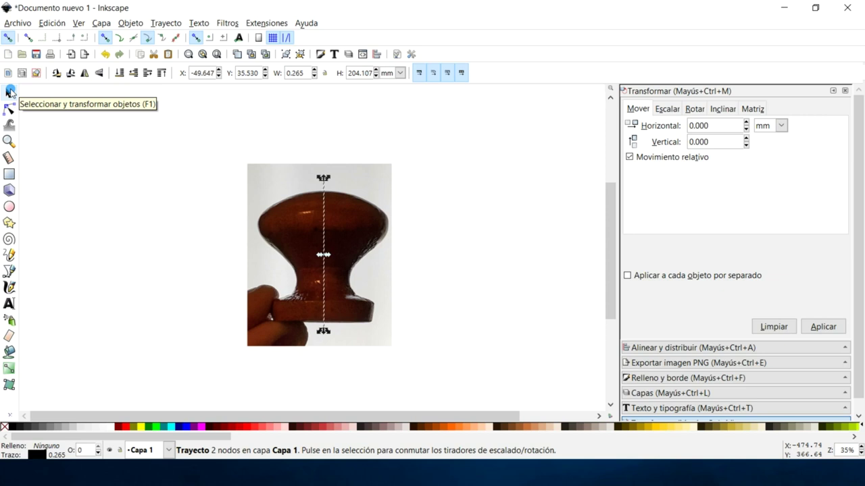
key(Right)
Widen the centre line's stroke to 1.865 mm and colour it yellow
click(663, 379)
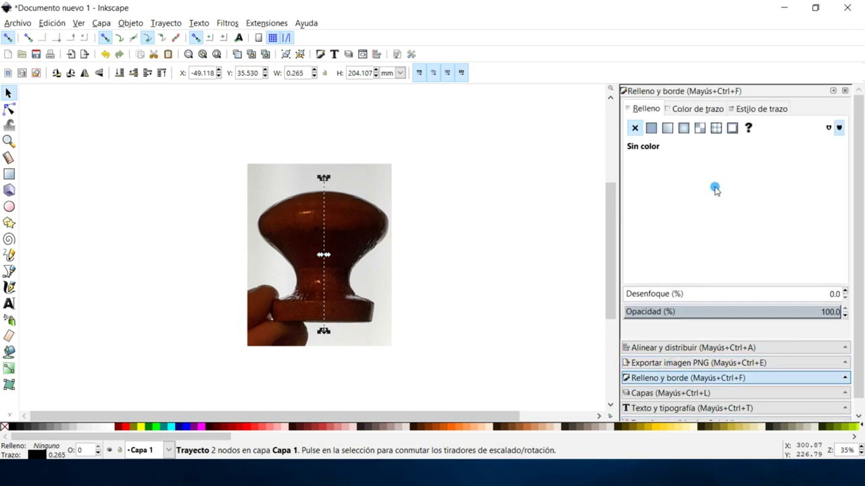
click(762, 110)
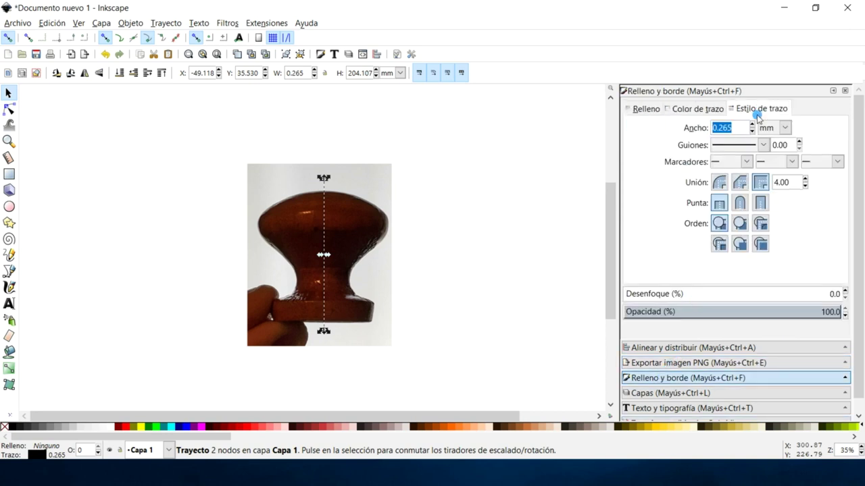
click(751, 127)
click(752, 127)
click(752, 127)
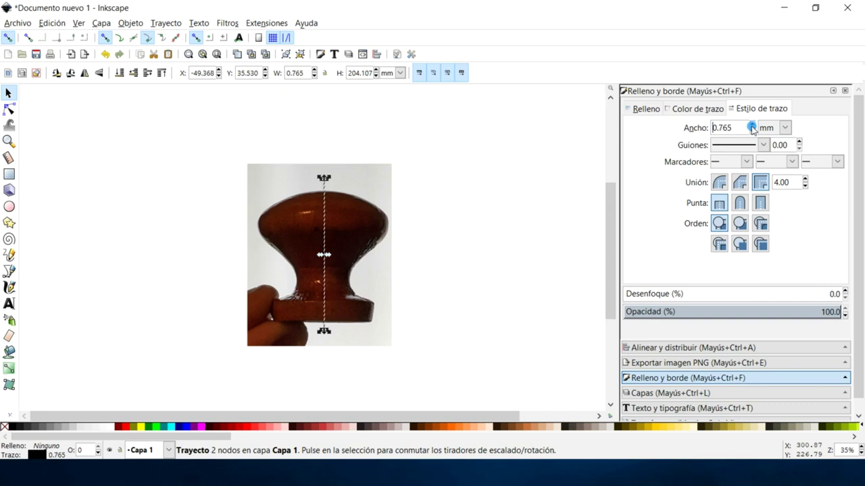
click(752, 127)
click(752, 127)
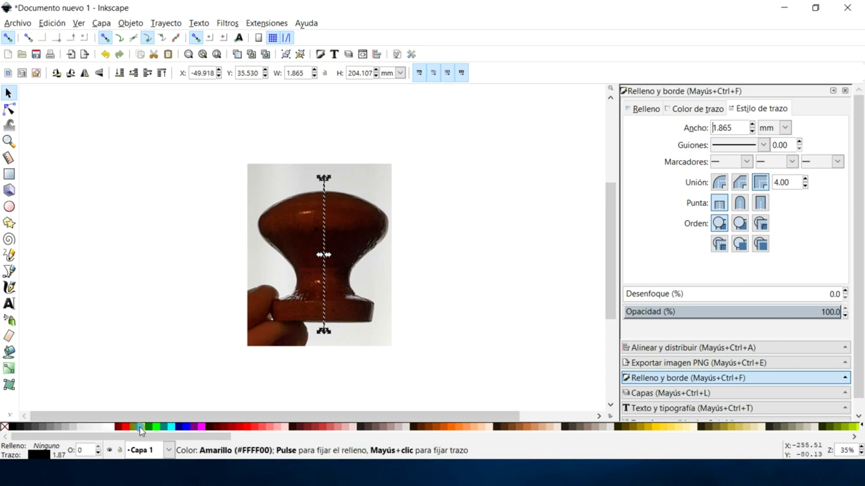
shift+click(140, 431)
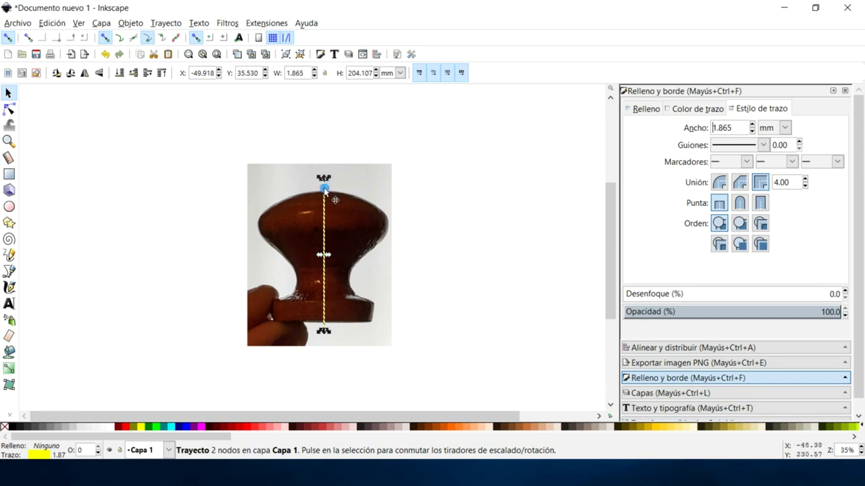
Zoom in and move the line's end nodes onto the dome's top edge and the base
ctrl+scroll(325, 190, up, 1)
ctrl+scroll(324, 189, up, 1)
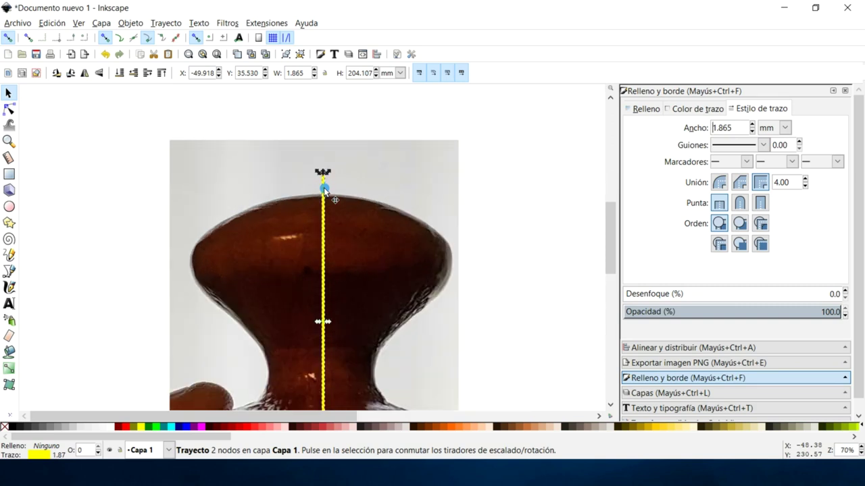
ctrl+scroll(323, 190, up, 1)
ctrl+scroll(324, 189, up, 1)
ctrl+scroll(323, 191, up, 1)
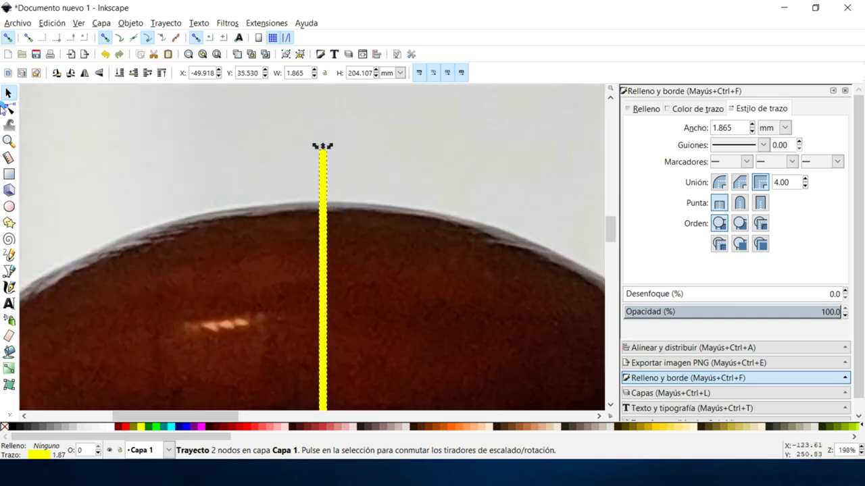
click(9, 112)
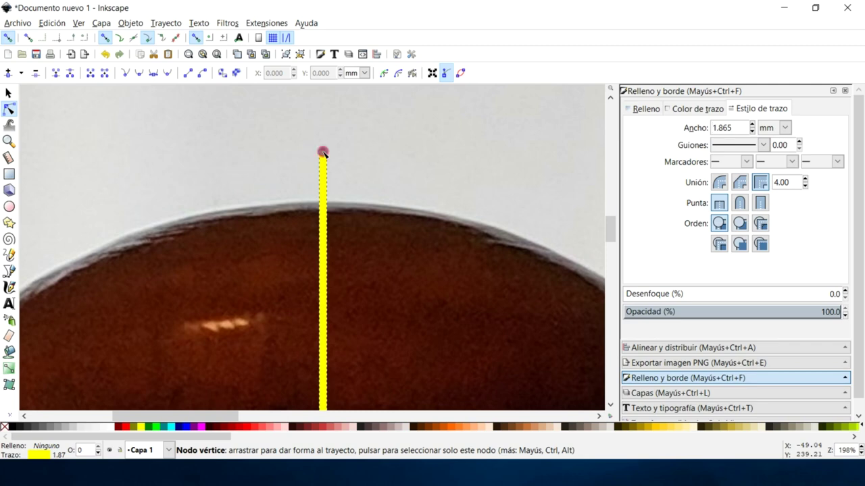
drag(322, 151, 323, 204)
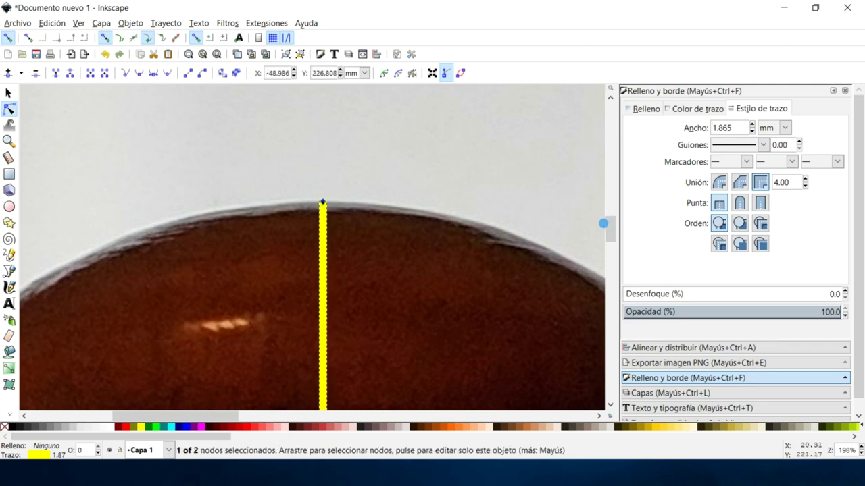
drag(610, 232, 608, 290)
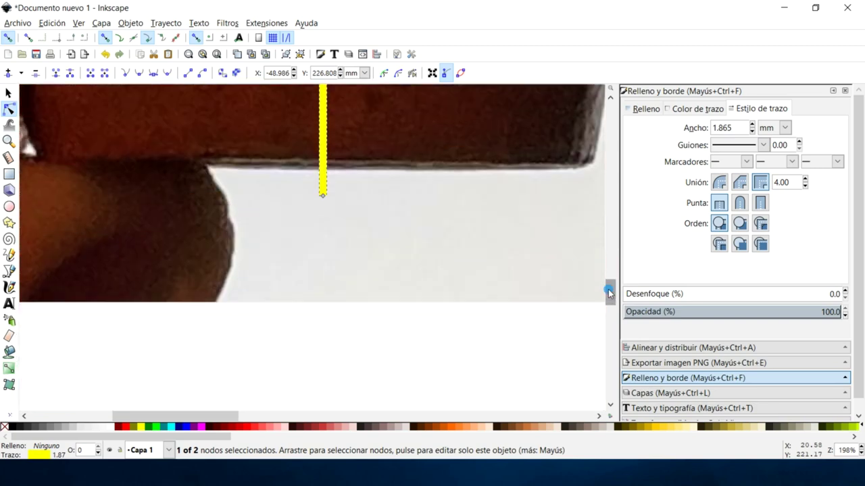
click(322, 197)
drag(322, 196, 322, 165)
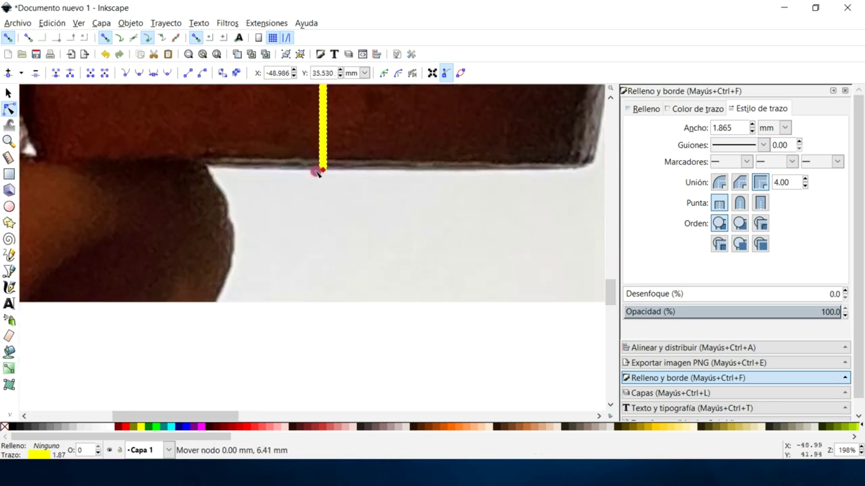
Trace the bottom of the right profile from the centre line to the base's bottom right corner
key(b)
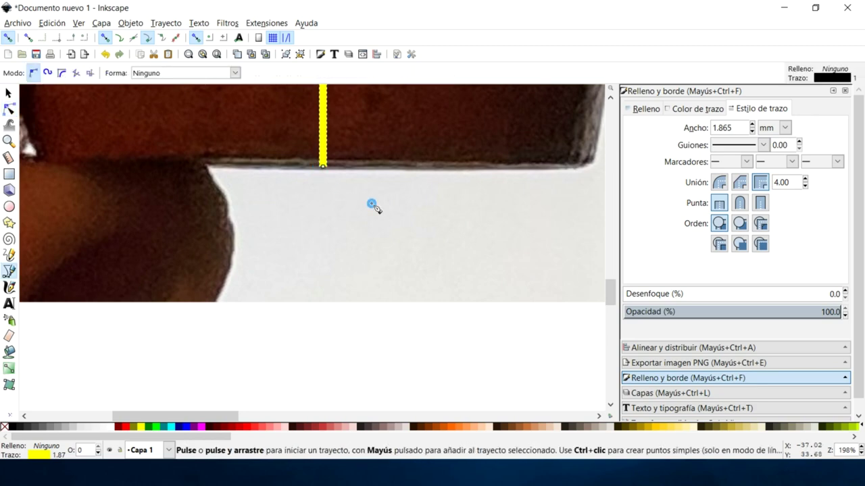
scroll(371, 204, right, 1)
scroll(355, 195, right, 1)
scroll(356, 195, up, 3)
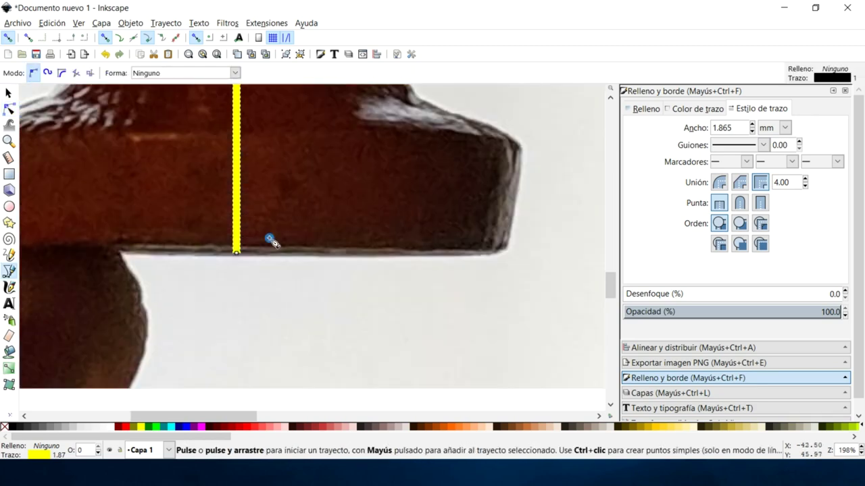
click(236, 254)
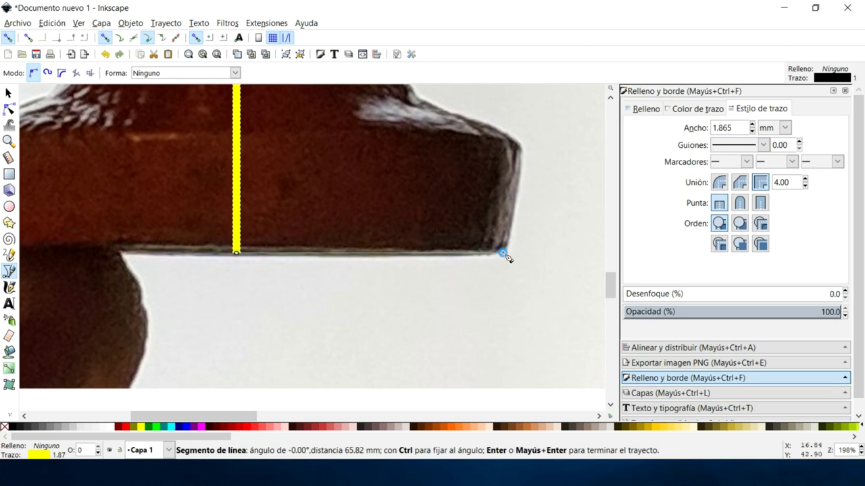
double_click(502, 253)
Continue the outline up the base's side and shoulder, closing it at the centre line's top node
scroll(509, 257, up, 1)
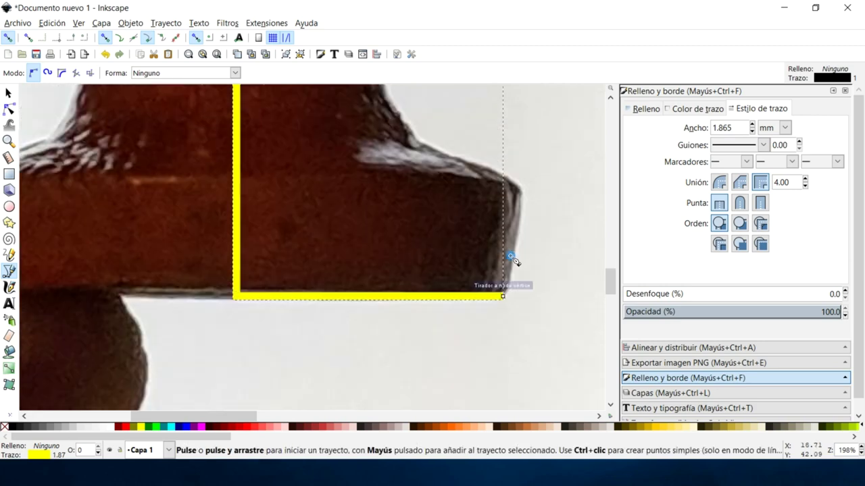
scroll(518, 266, up, 2)
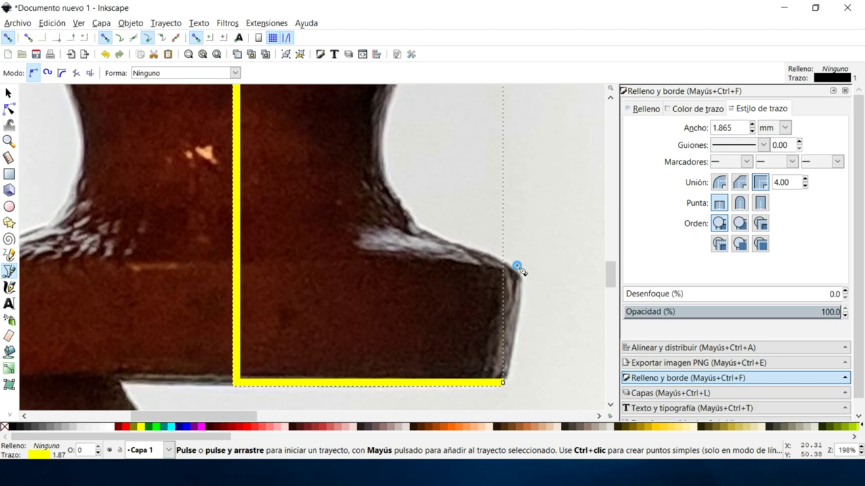
click(503, 382)
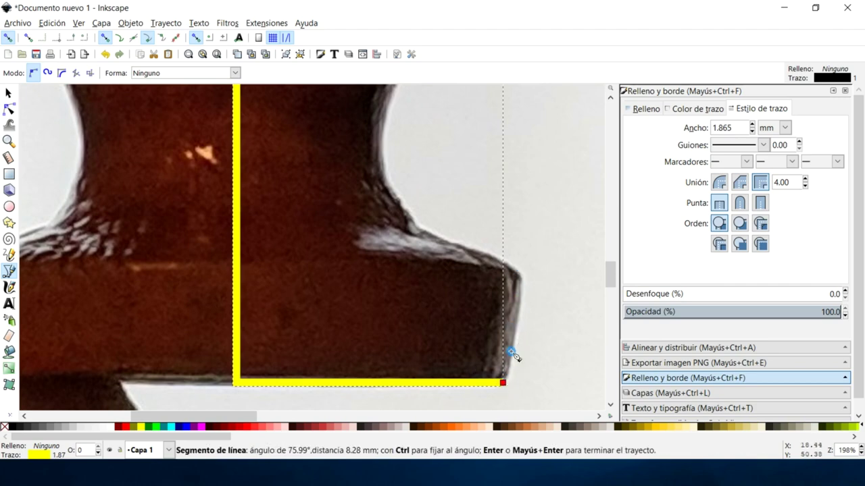
click(533, 300)
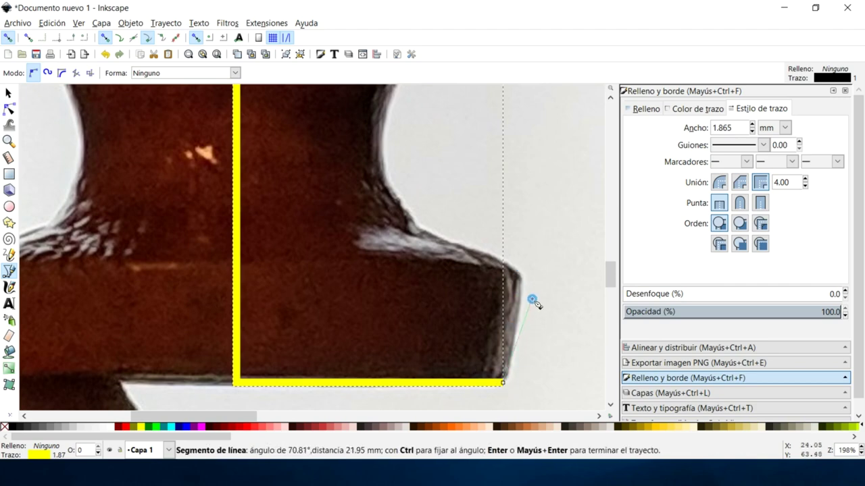
click(523, 257)
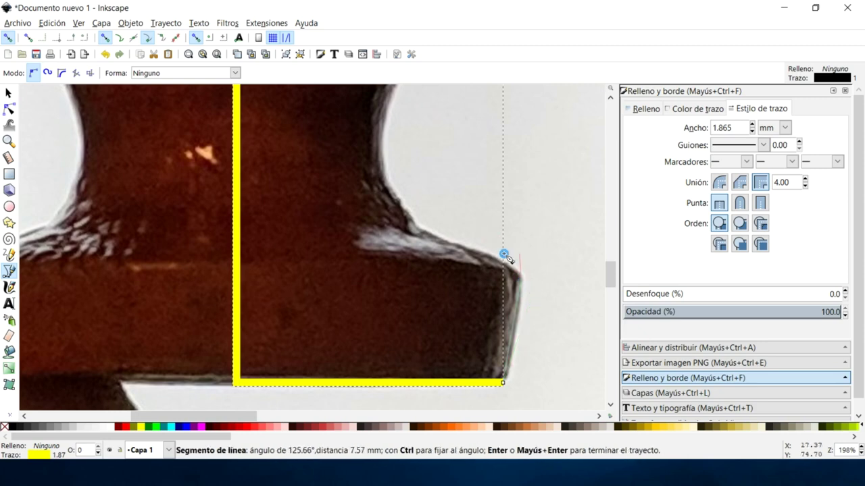
click(419, 228)
scroll(390, 186, up, 3)
scroll(424, 228, up, 3)
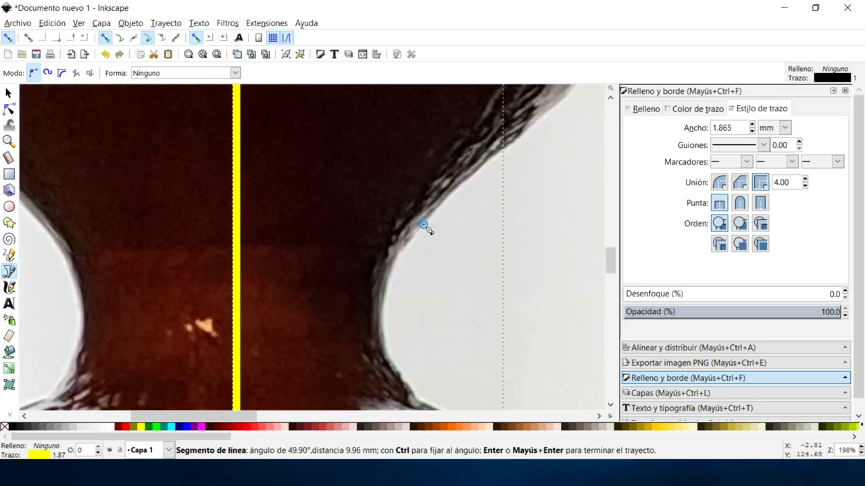
scroll(515, 222, up, 3)
scroll(555, 279, up, 3)
scroll(555, 280, right, 2)
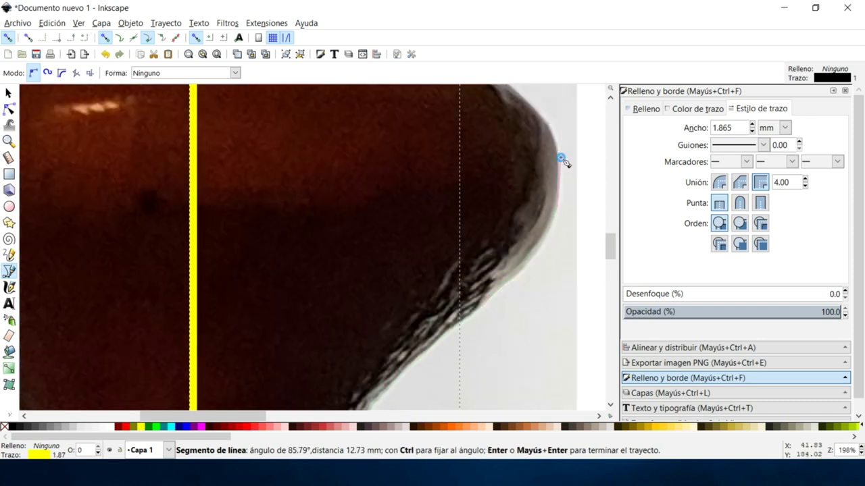
scroll(557, 189, up, 3)
scroll(527, 230, up, 3)
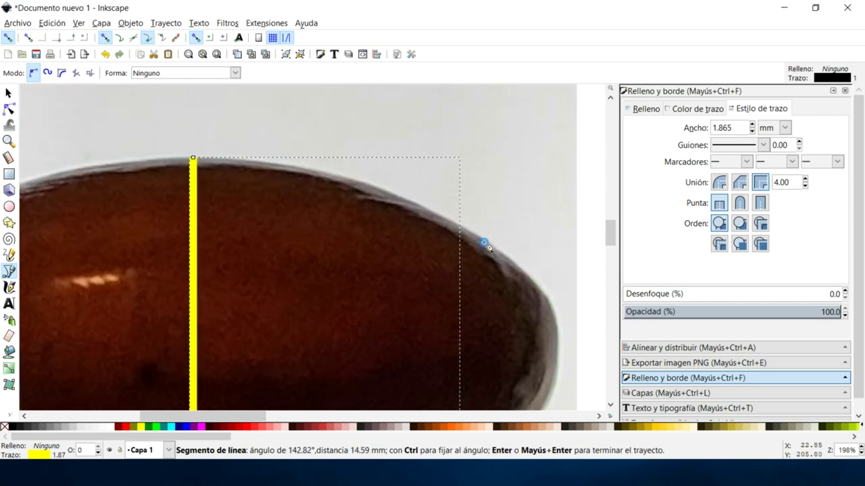
click(193, 158)
ctrl+scroll(193, 159, down, 2)
scroll(194, 159, left, 1)
scroll(193, 158, left, 1)
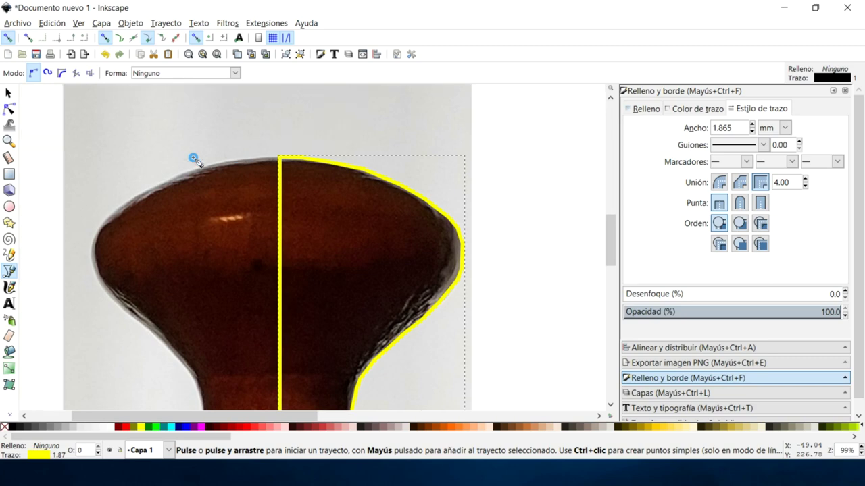
Save the traced drawing as 'tirador de mueble.svg'
click(13, 24)
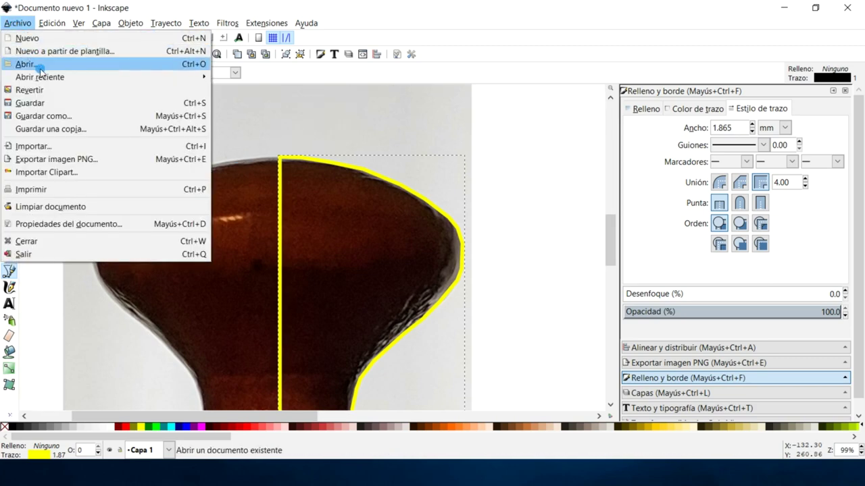
click(60, 117)
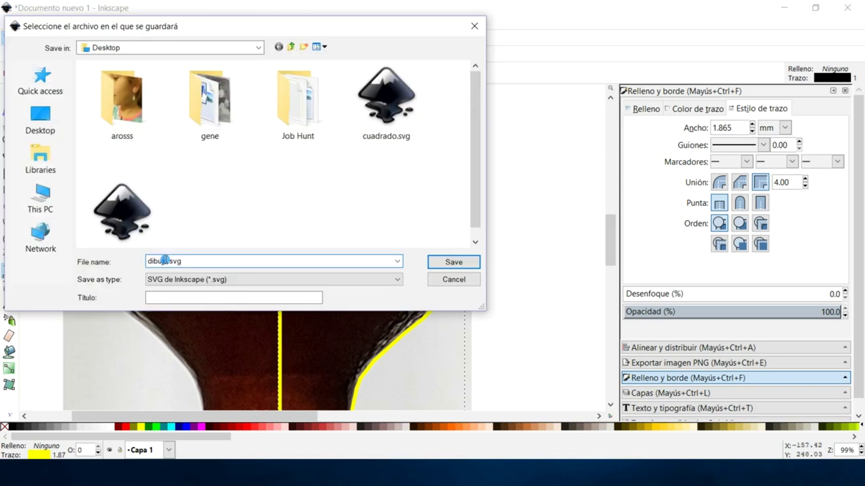
text(tirador de mueble)
click(449, 264)
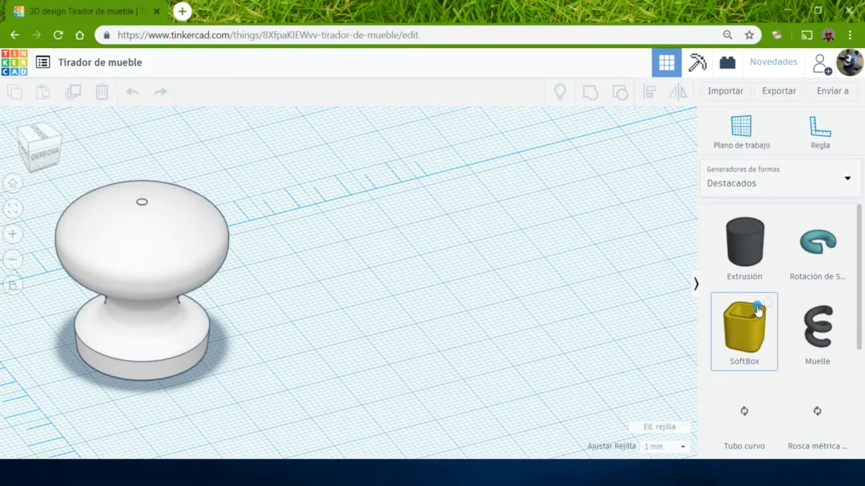
Drop a 'Rotación de SVG' shape beside the knob and load tirador de mueble.svg as its profile
drag(827, 250, 491, 293)
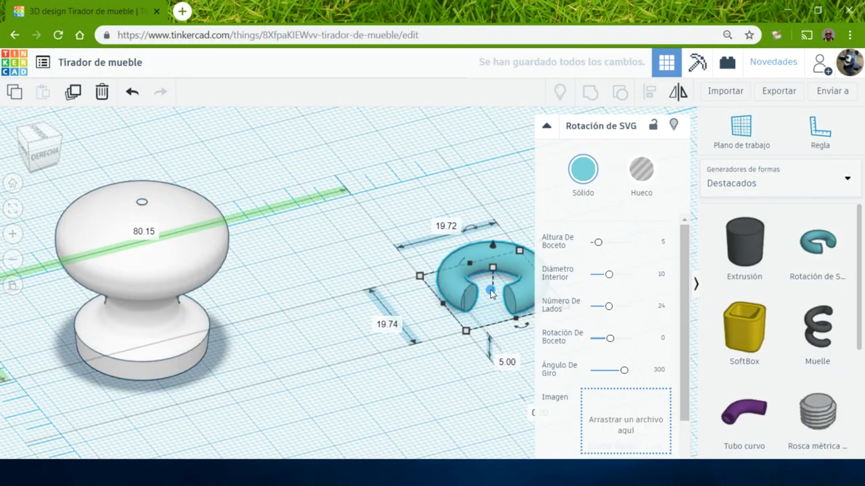
scroll(631, 331, down, 3)
click(631, 353)
click(273, 283)
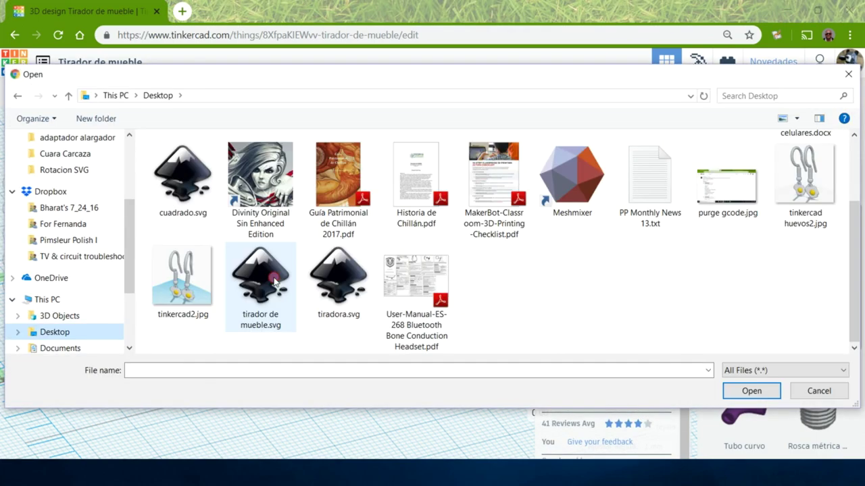
double_click(273, 282)
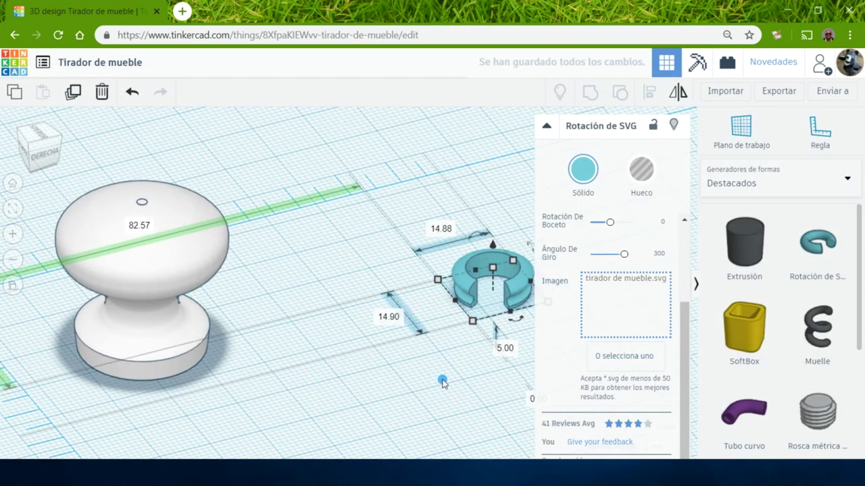
shift+right_drag(442, 383, 317, 392)
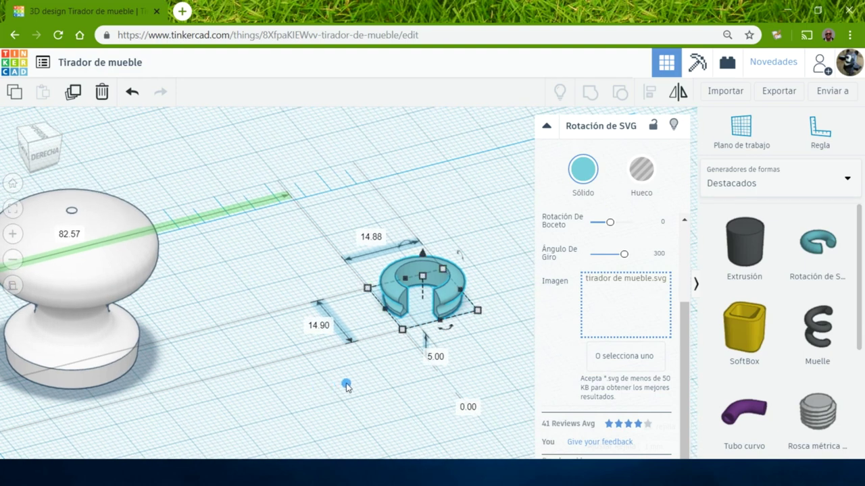
scroll(581, 312, up, 3)
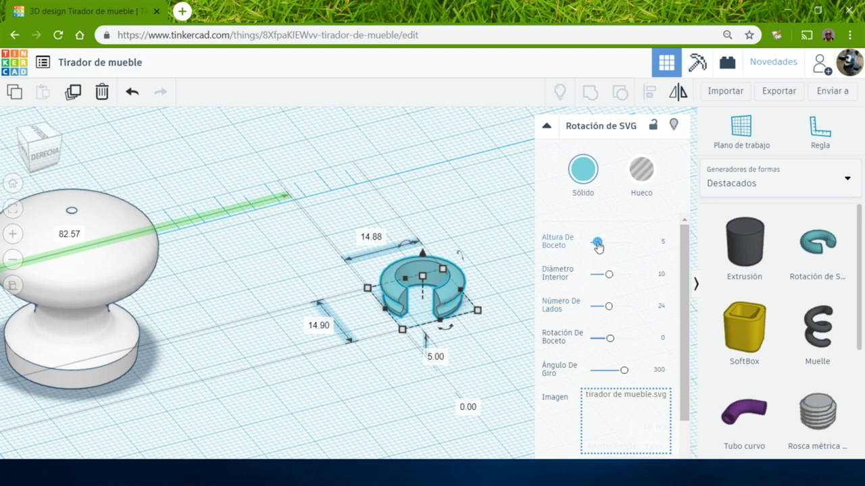
Set the revolve to sketch height 20, inner diameter 1, more sides and a 360° angle
drag(597, 243, 663, 253)
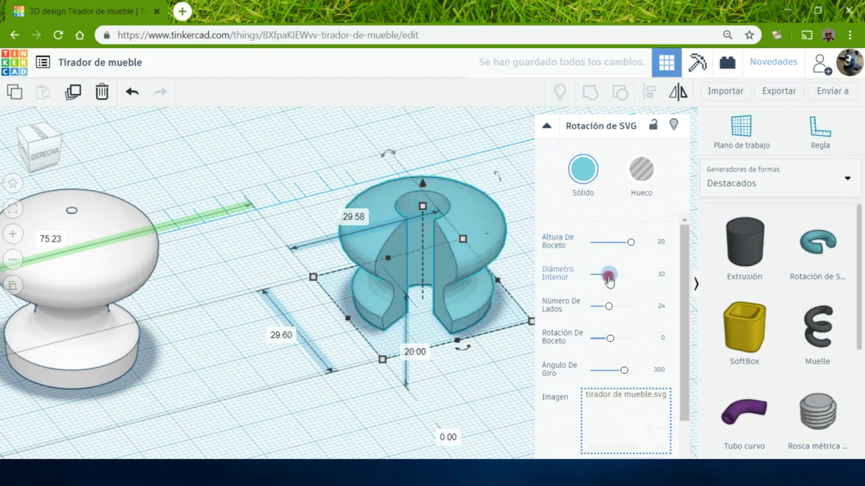
drag(607, 277, 573, 279)
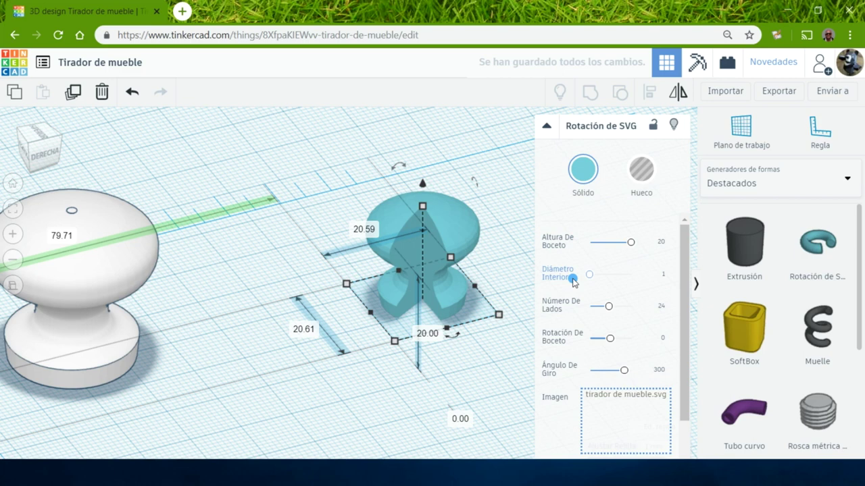
drag(608, 306, 666, 307)
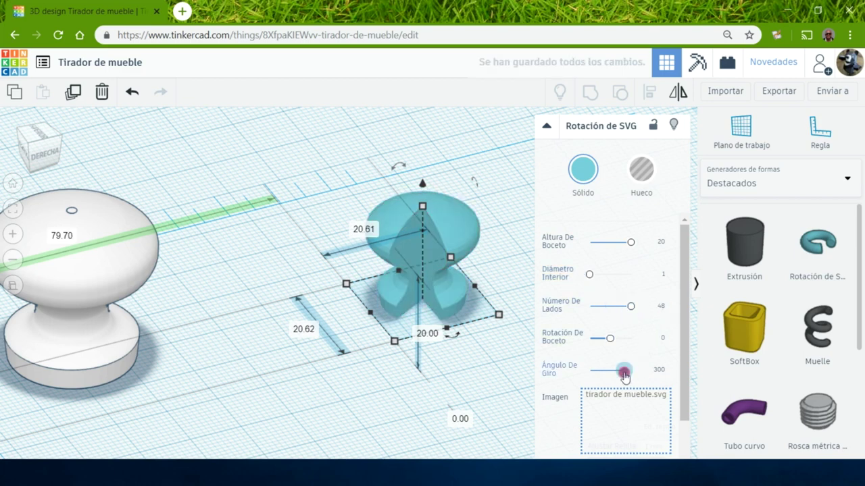
drag(624, 373, 672, 372)
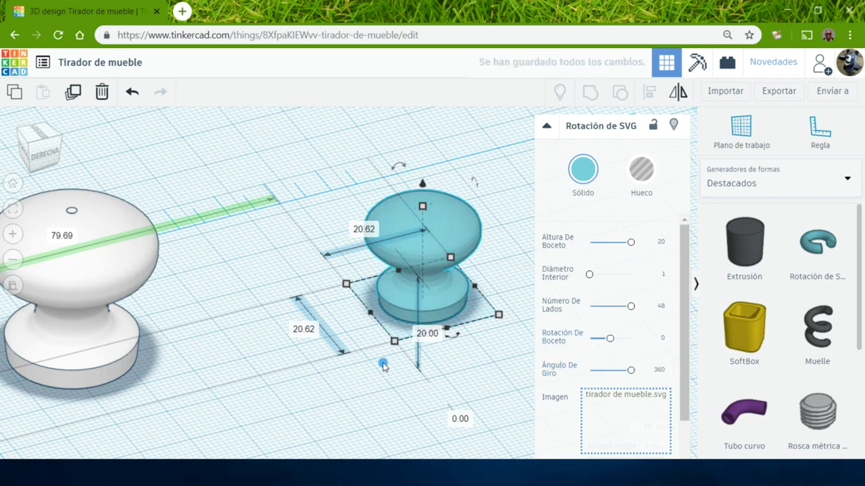
click(429, 335)
text(30.6)
key(Return)
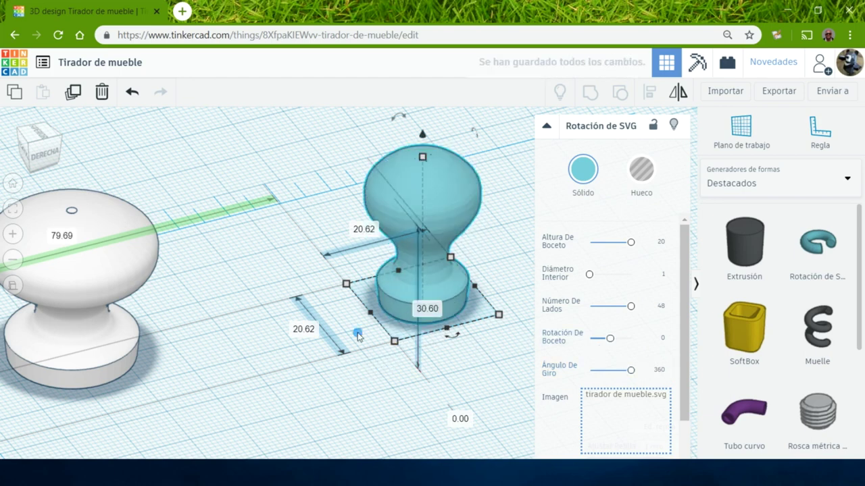
Resize the new knob to 31 × 31 and move it beside the original knob
click(303, 329)
text(31)
key(Return)
click(362, 230)
text(31)
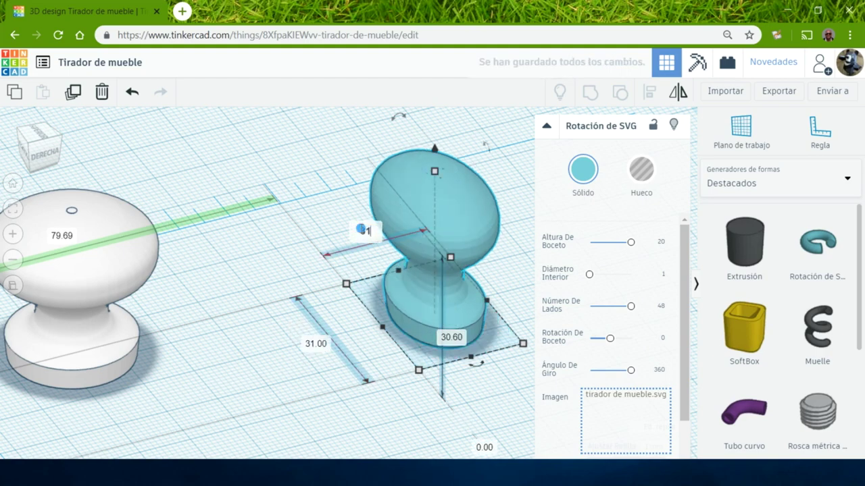
key(Return)
drag(366, 226, 135, 417)
mouse_move(136, 418)
right_down()
mouse_move(239, 395)
mouse_move(299, 396)
right_up()
click(250, 402)
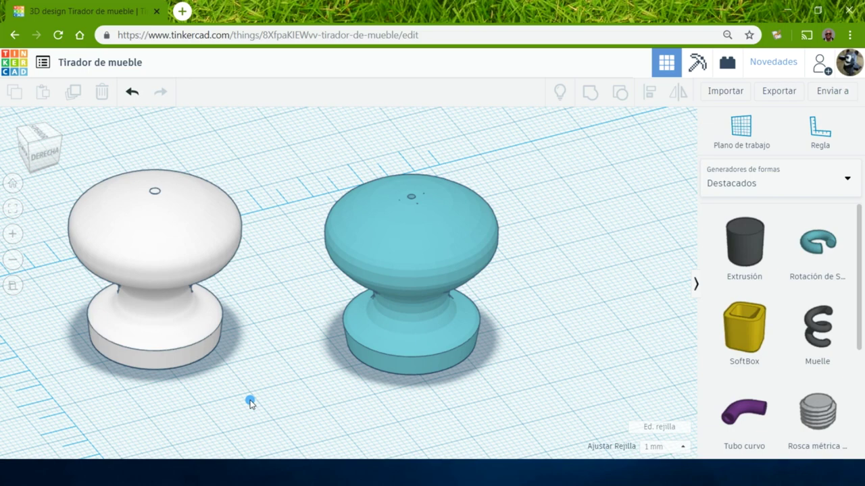
Colour the original white knob teal
click(145, 241)
click(587, 168)
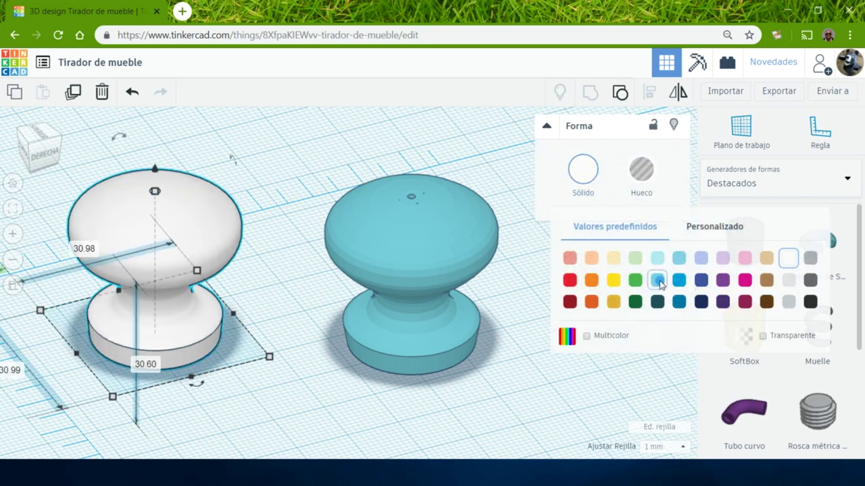
click(656, 280)
click(539, 383)
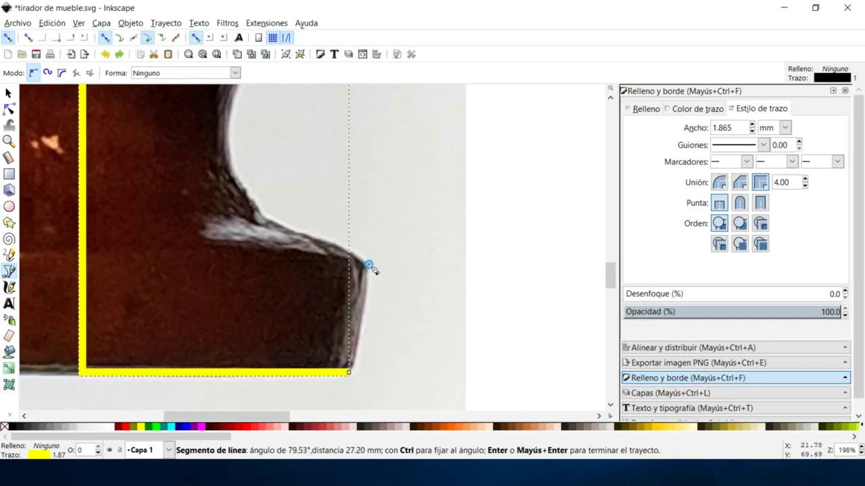
Trace the base's outer edge and the narrow neck in curves, redoing a misplaced neck curve
click(366, 268)
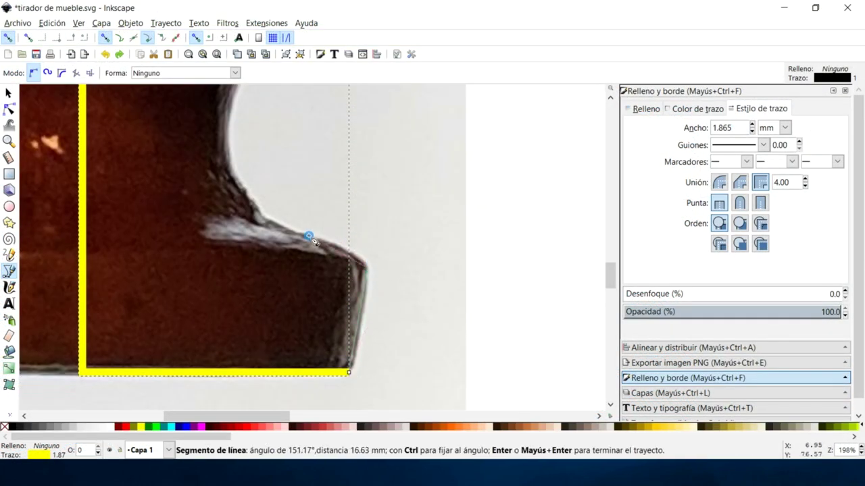
mouse_move(309, 237)
mouse_down()
mouse_move(256, 225)
mouse_move(181, 312)
mouse_move(265, 235)
mouse_move(261, 229)
mouse_up()
key(Return)
scroll(314, 266, up, 3)
click(308, 324)
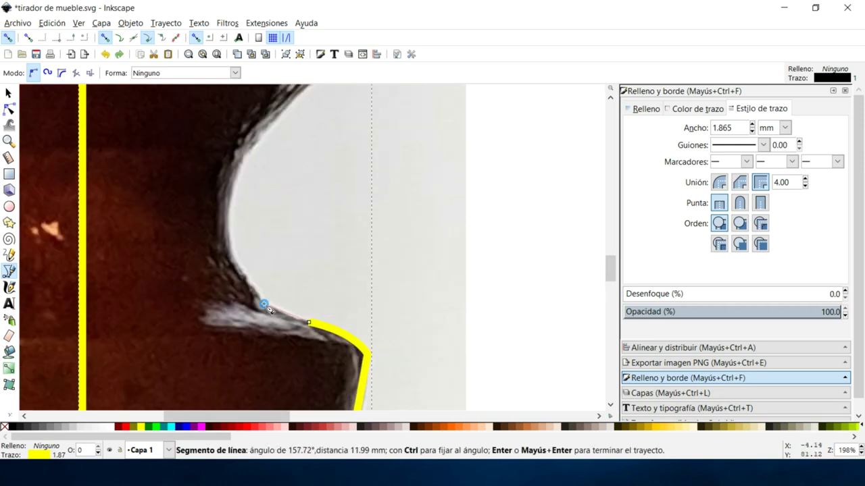
double_click(264, 305)
click(264, 304)
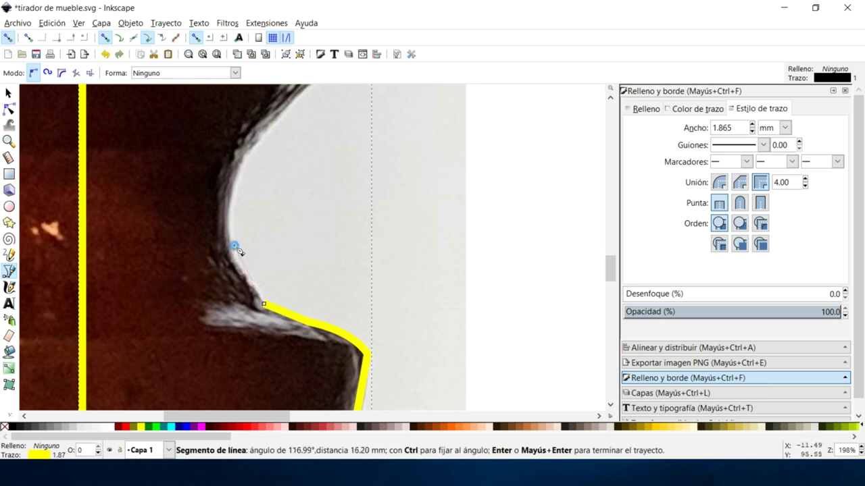
scroll(248, 169, up, 1)
mouse_move(239, 183)
mouse_down()
mouse_move(365, 59)
mouse_move(329, 86)
mouse_up()
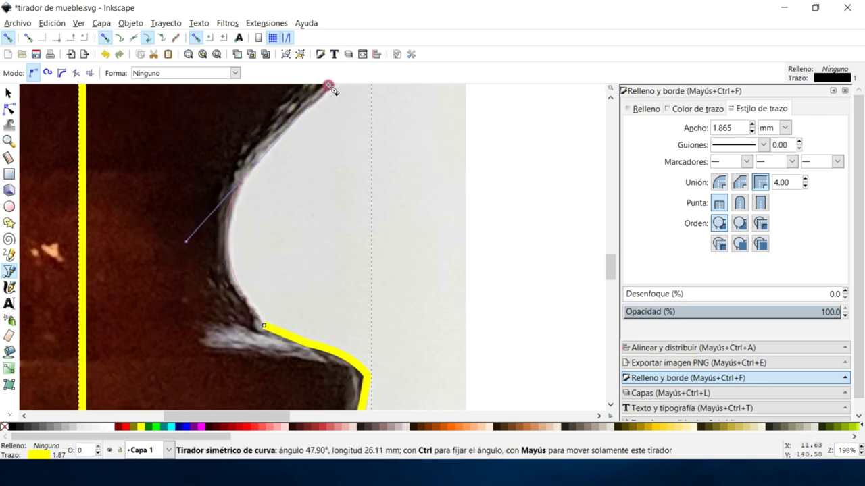
key(Return)
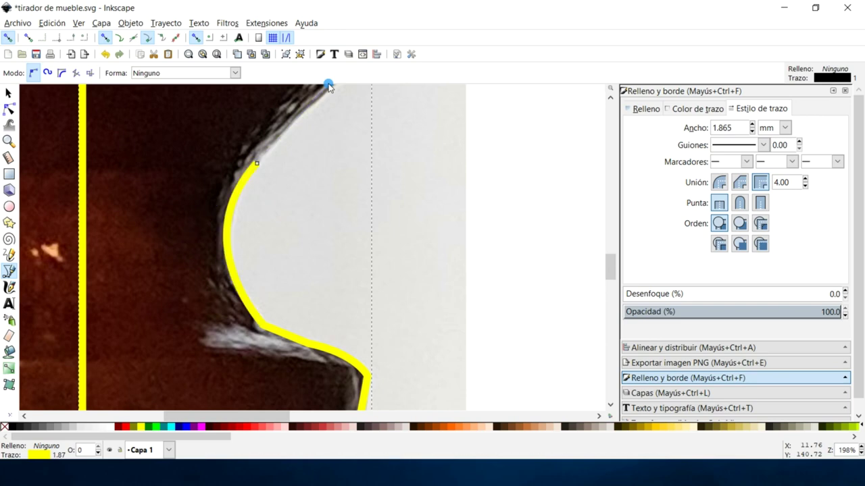
key(ctrl+z)
click(264, 326)
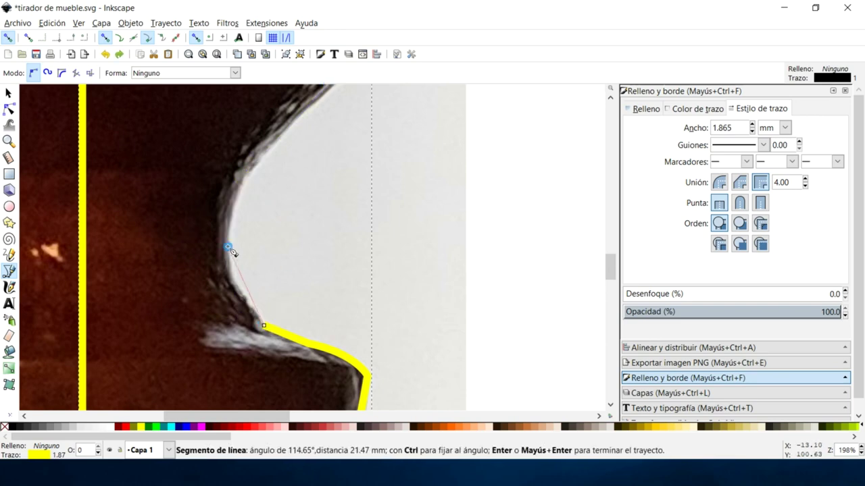
drag(228, 248, 226, 207)
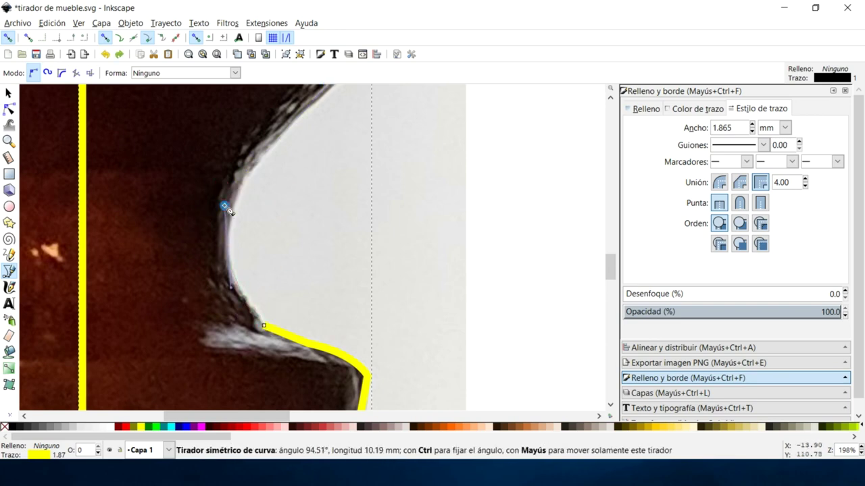
key(Return)
Curve the outline up around the knob head's rounded edge and over to the centre line
scroll(248, 328, up, 3)
click(227, 333)
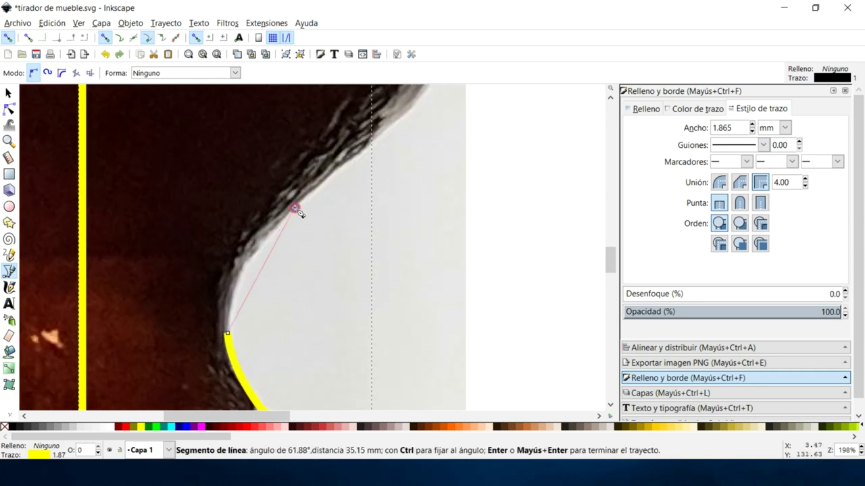
drag(294, 210, 363, 158)
scroll(362, 157, up, 5)
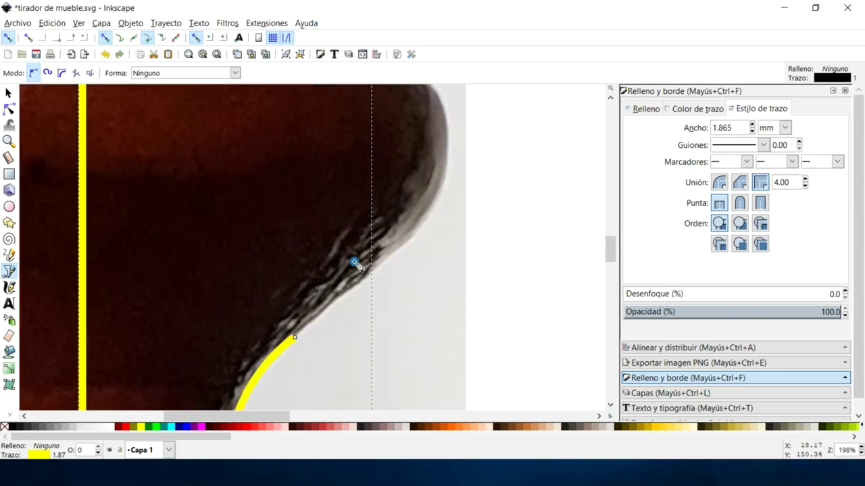
click(295, 337)
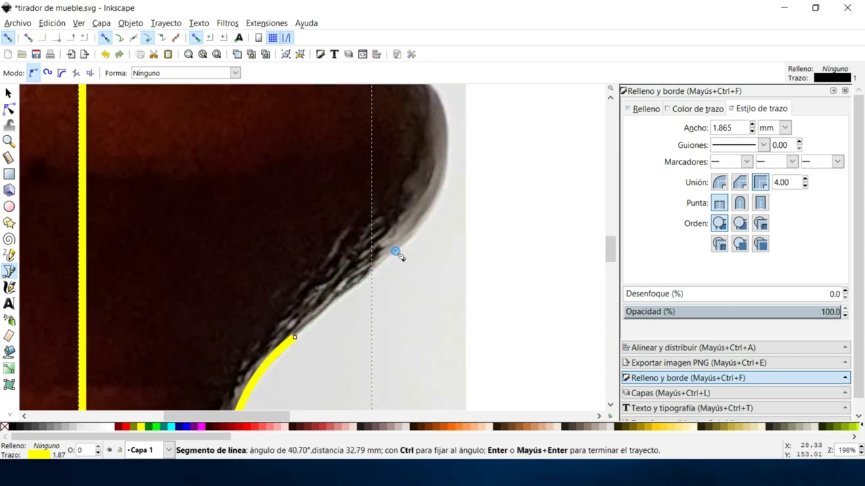
double_click(395, 251)
scroll(392, 263, up, 5)
click(395, 380)
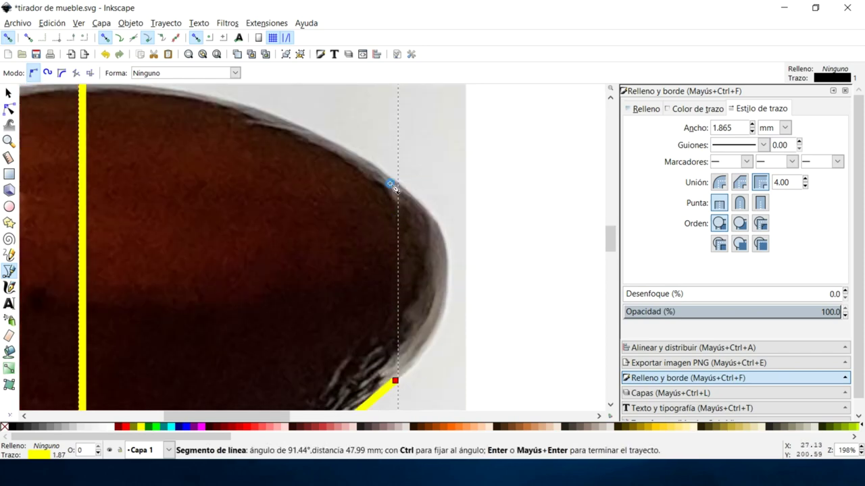
drag(397, 183, 281, 92)
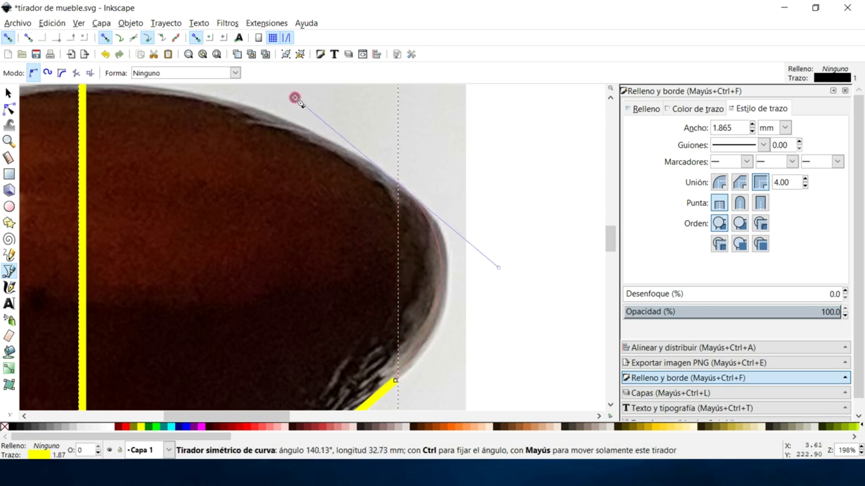
scroll(270, 209, up, 3)
scroll(277, 217, left, 3)
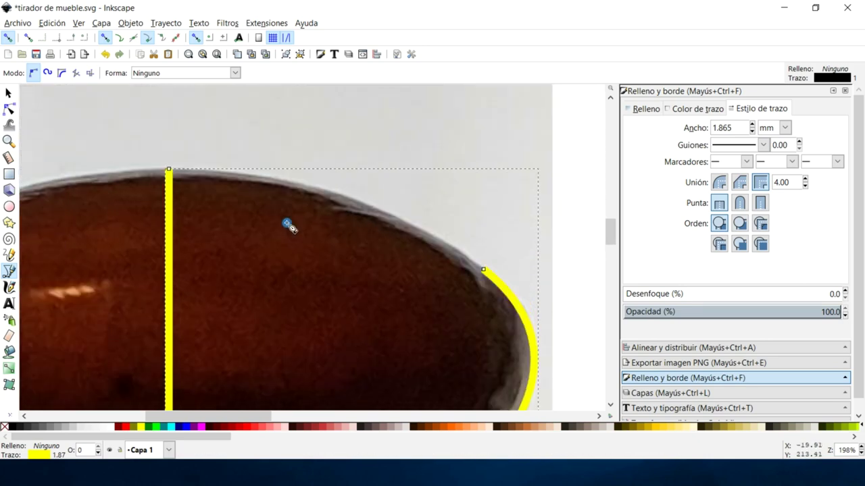
scroll(291, 225, left, 3)
drag(256, 169, 65, 173)
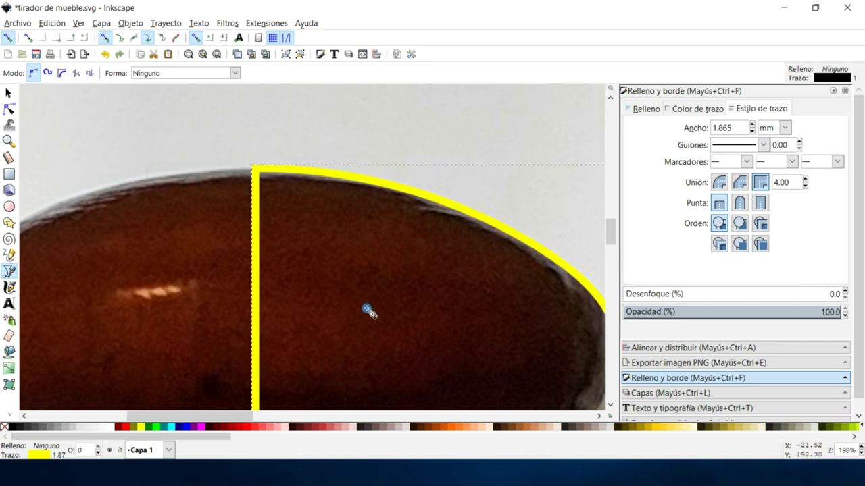
ctrl+scroll(366, 310, down, 2)
Make the traced outline's stroke and fill lime green
scroll(366, 310, down, 6)
shift+click(156, 430)
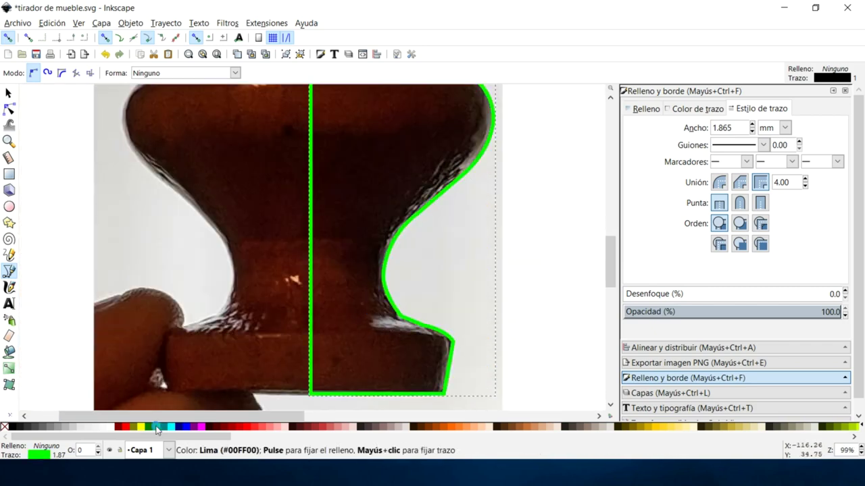
click(156, 429)
ctrl+scroll(306, 213, down, 1)
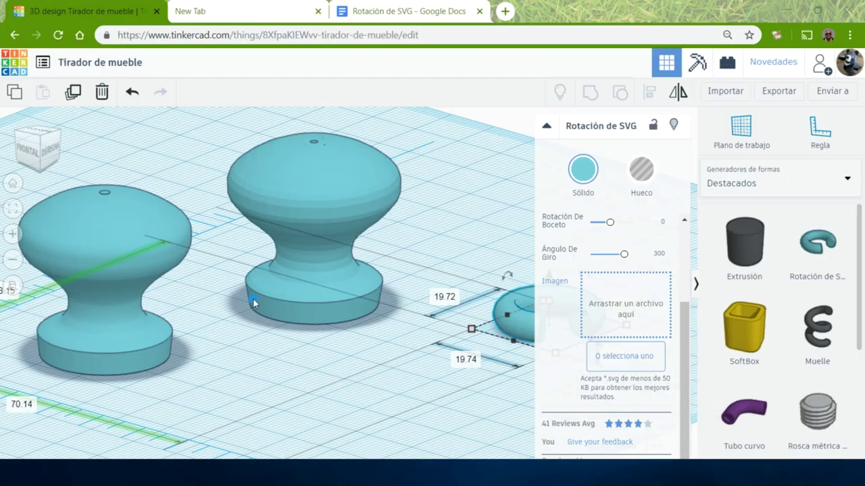
Set sketch height 20, inner diameter 1, more sides and a 360° revolve angle
drag(598, 242, 631, 242)
drag(608, 274, 589, 275)
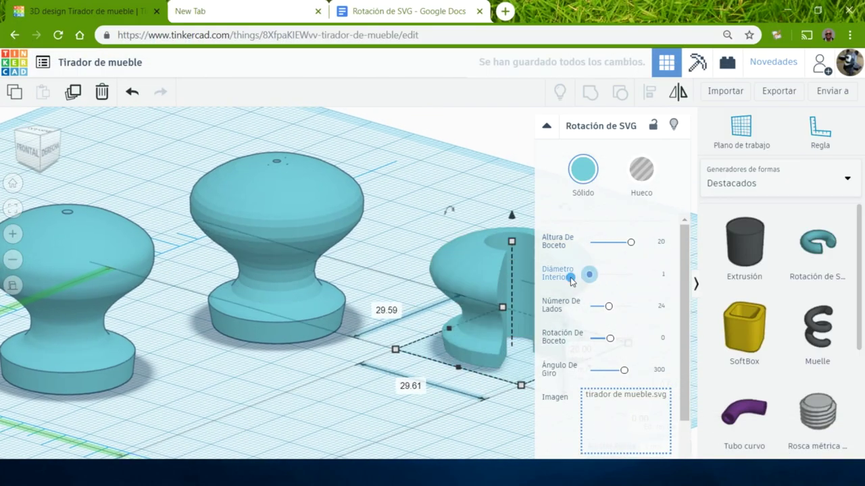
drag(608, 306, 621, 310)
drag(623, 370, 637, 370)
click(546, 126)
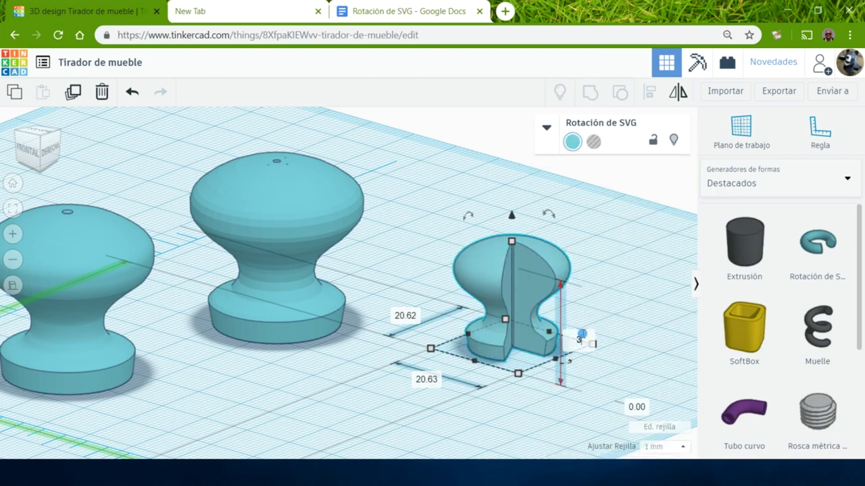
Set the new knob's width to 31 and view all three knobs together
click(426, 379)
text(31)
key(Return)
click(367, 380)
mouse_move(370, 396)
right_down()
mouse_move(376, 411)
mouse_move(360, 408)
right_up()
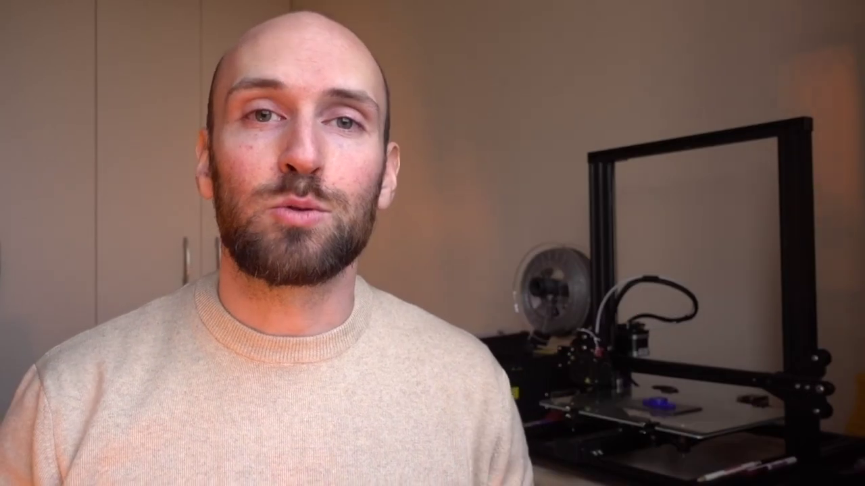